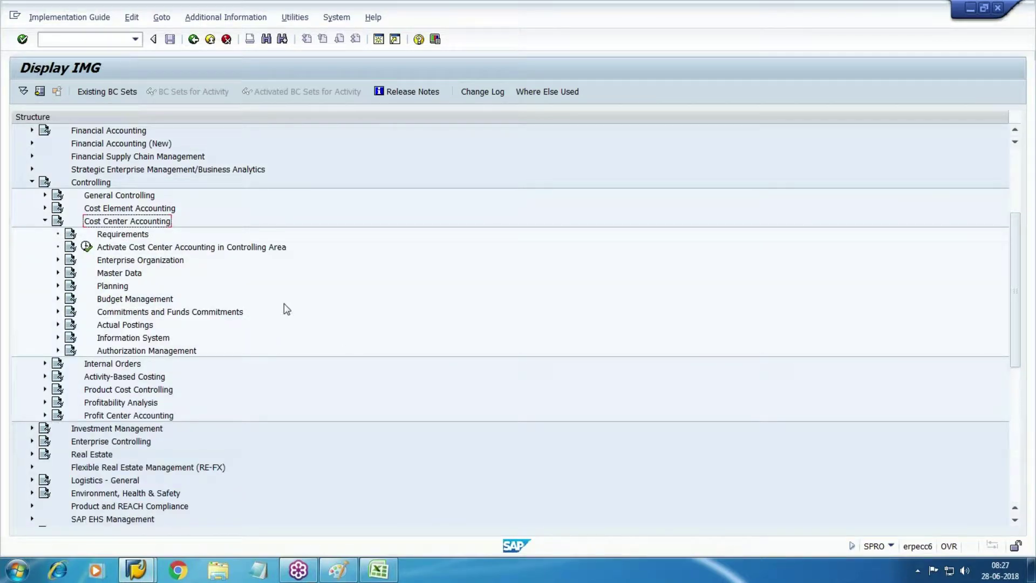
# Bring forward the Paint sketch of hierarchy W0001 with its Production, Admn and Service groups.
pyautogui.moveTo(338, 575)
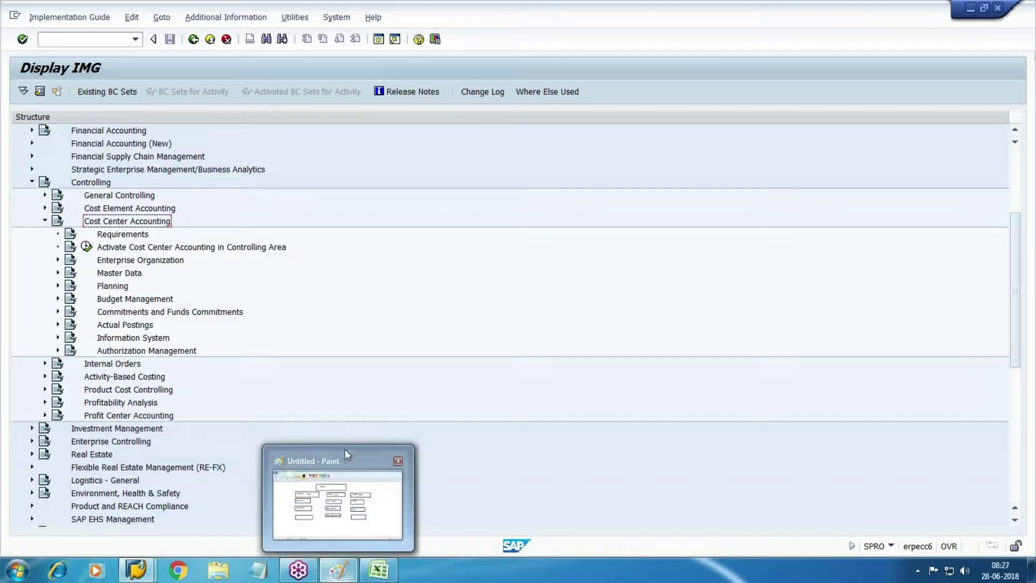
pyautogui.moveTo(342, 455)
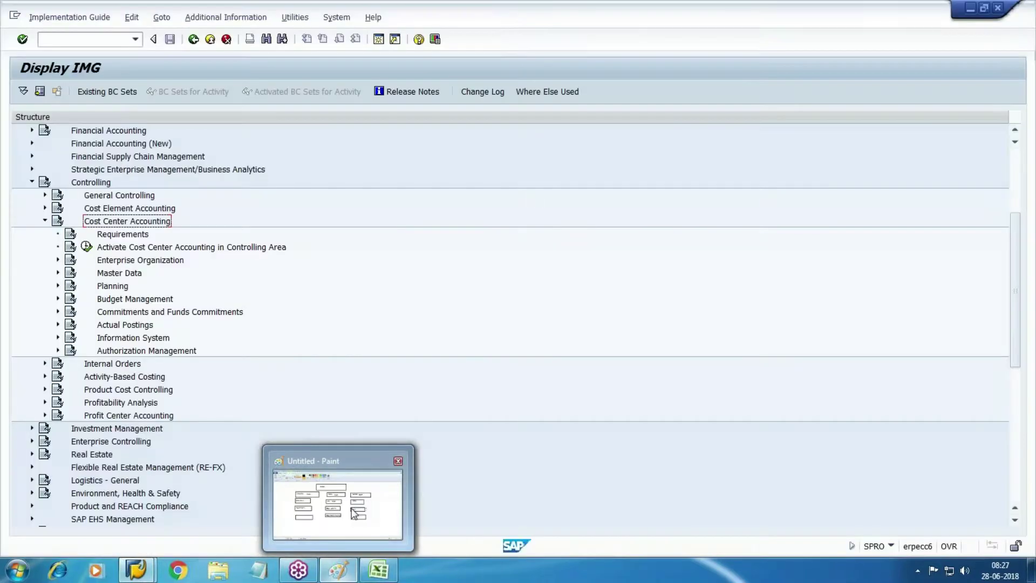
pyautogui.click(378, 481)
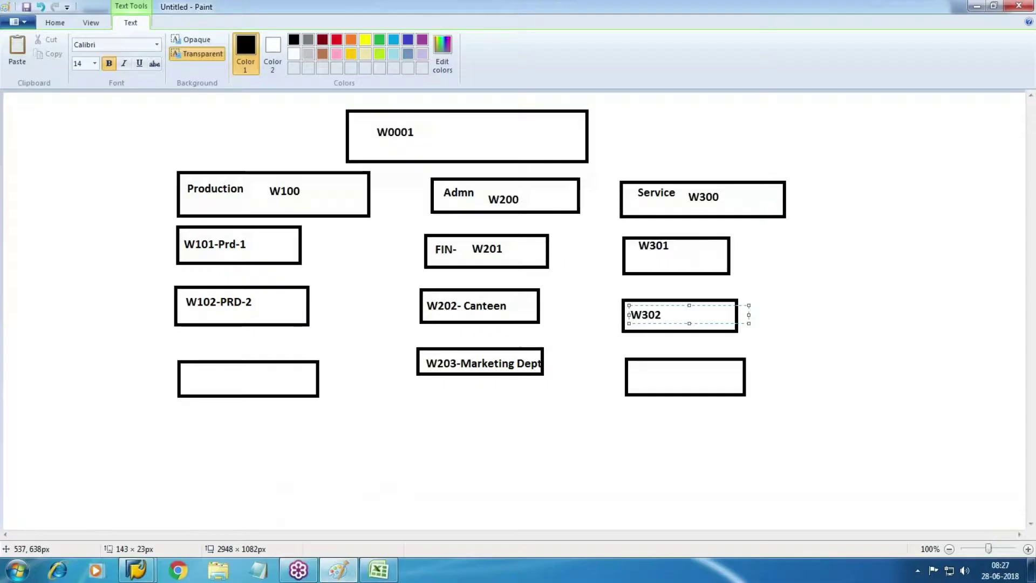
# Back in SAP, expand Cost Center Accounting > Master Data > Cost Centers in the IMG tree.
pyautogui.hotkey('alt', 'Tab')
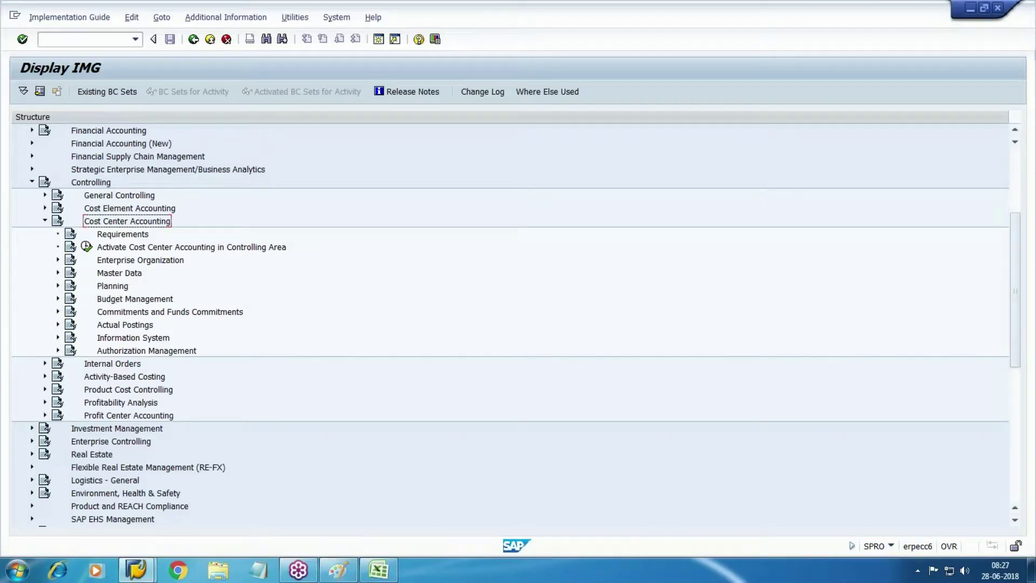
pyautogui.click(144, 251)
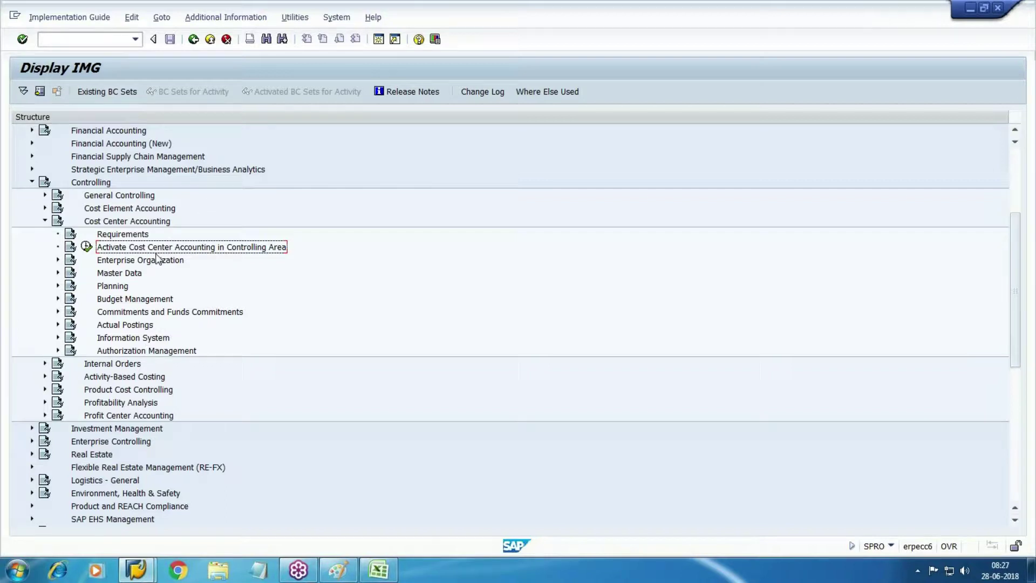
pyautogui.click(125, 274)
pyautogui.click(58, 273)
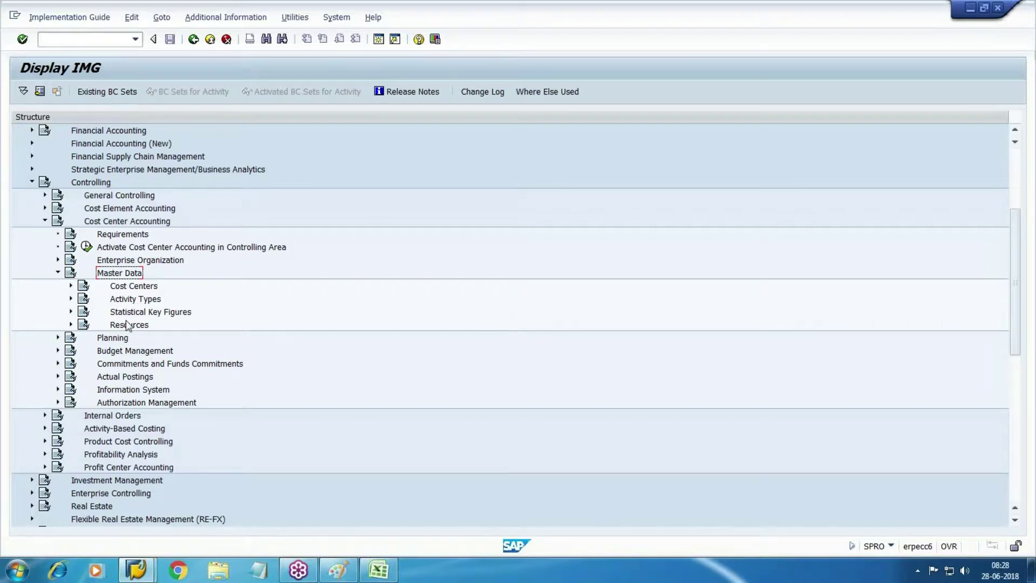
pyautogui.click(71, 285)
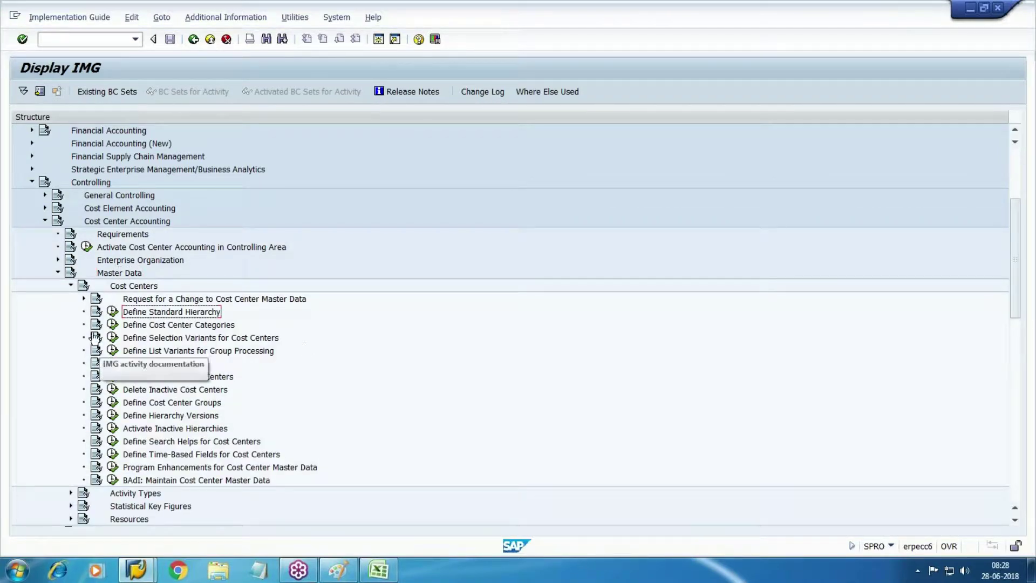
# Open standard hierarchy W0001 for change and select the 1000 Wal-Production group.
pyautogui.click(112, 311)
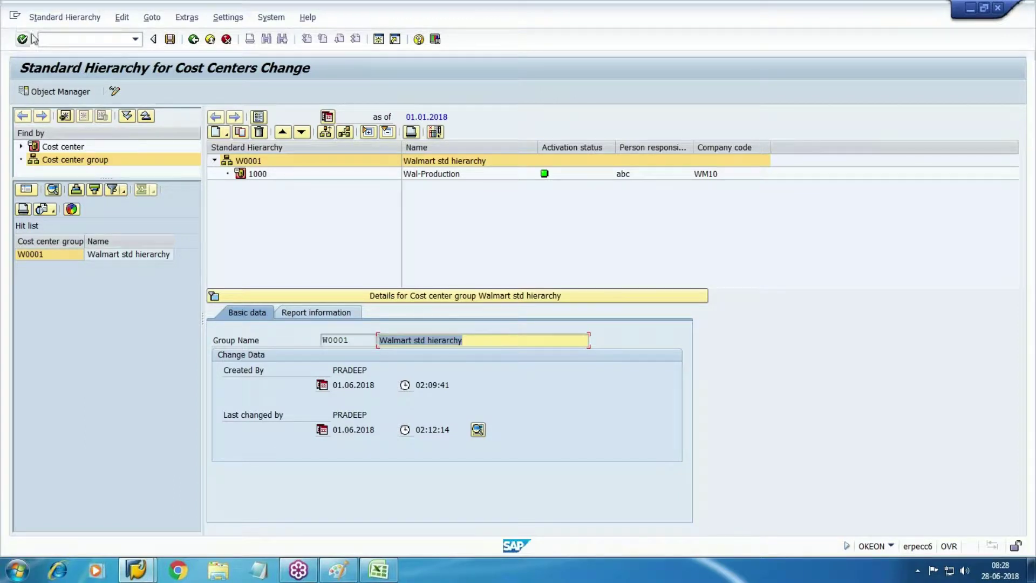
pyautogui.click(216, 302)
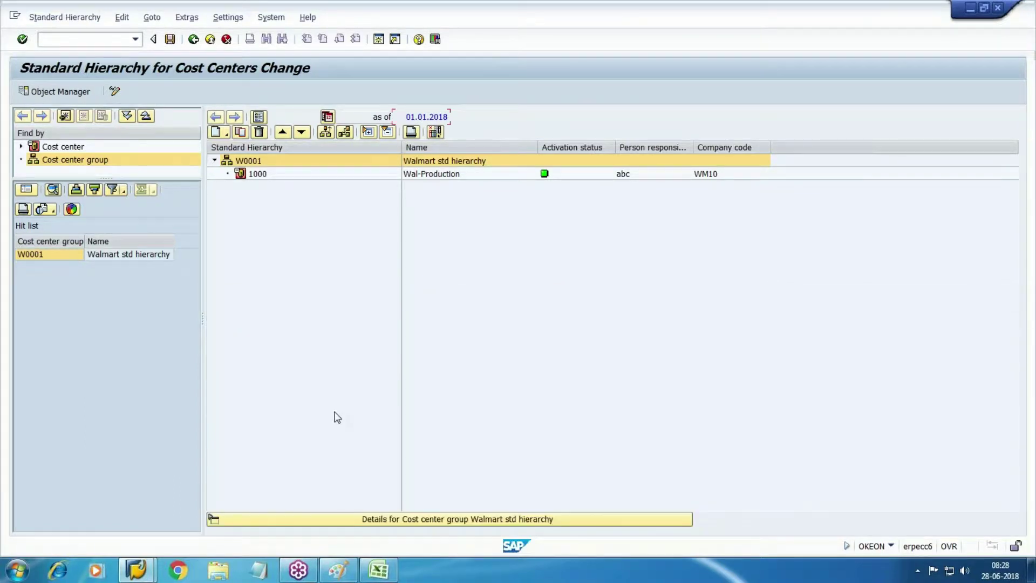
pyautogui.click(458, 177)
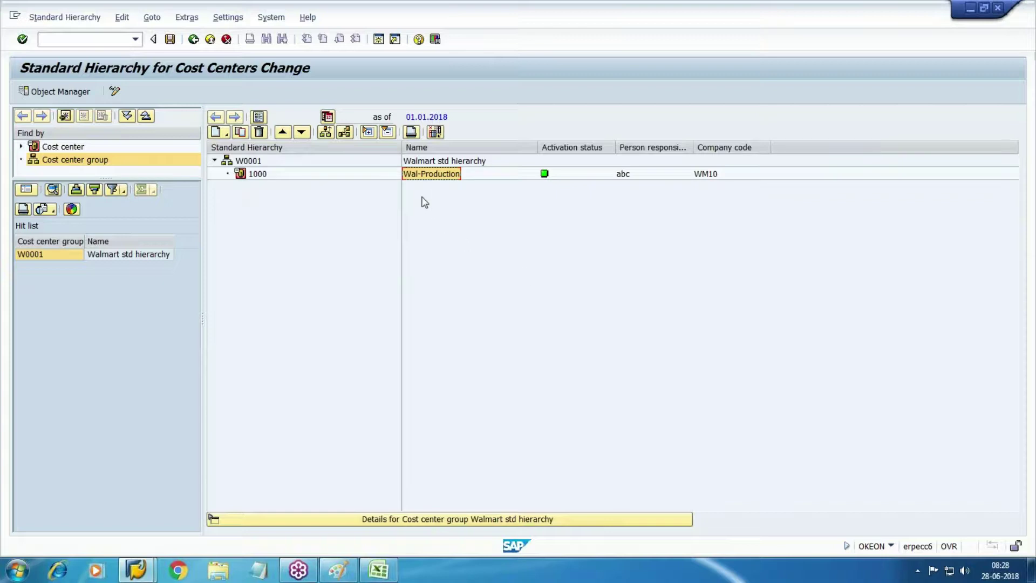
# Check the Paint hierarchy sketch, then return to the SAP window.
pyautogui.click(339, 570)
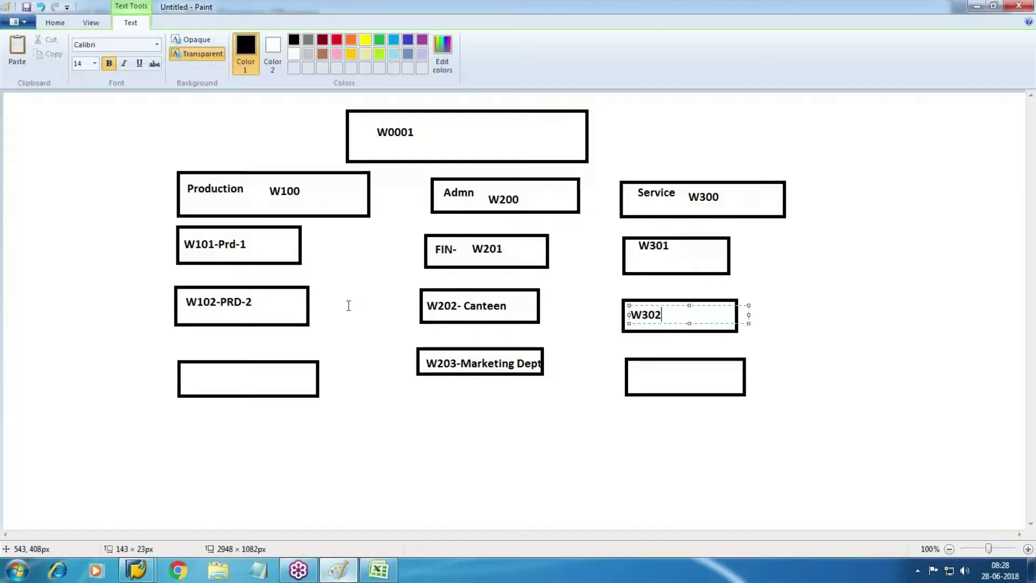
pyautogui.hotkey('alt', 'Tab')
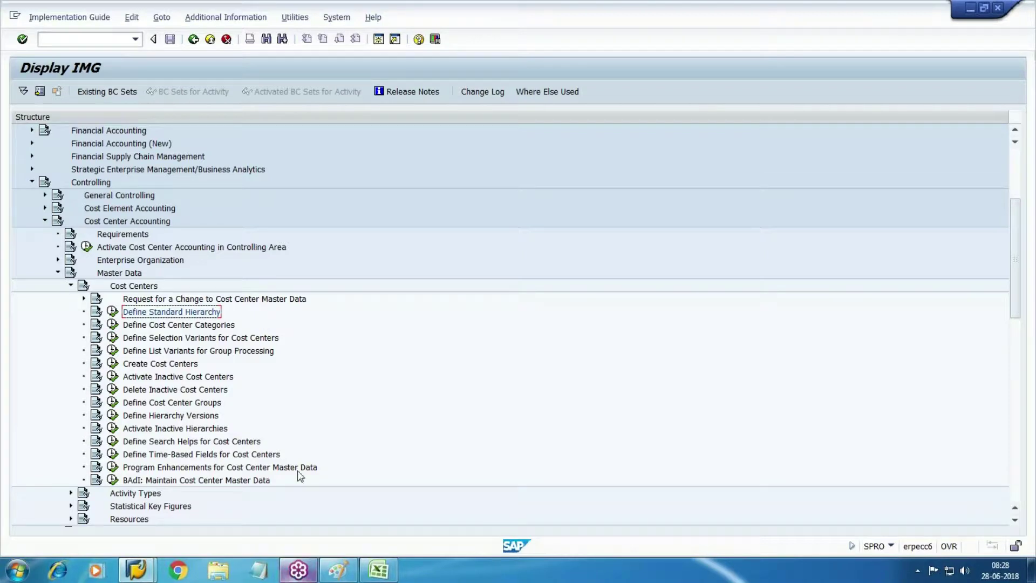
# Under Define Cost Center Groups, create and save group W100 'Walmart Production Unit'.
pyautogui.click(208, 401)
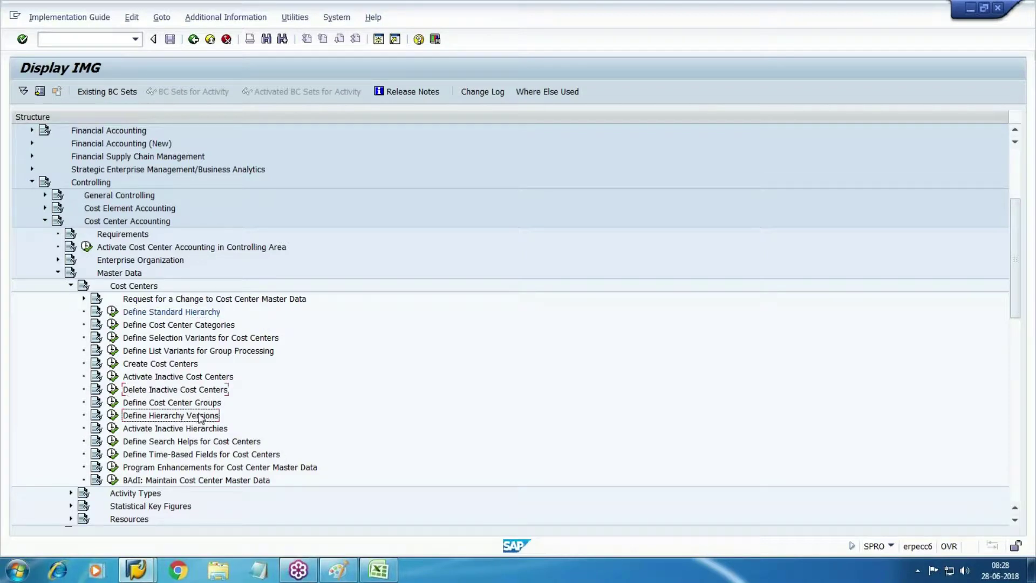
pyautogui.click(112, 403)
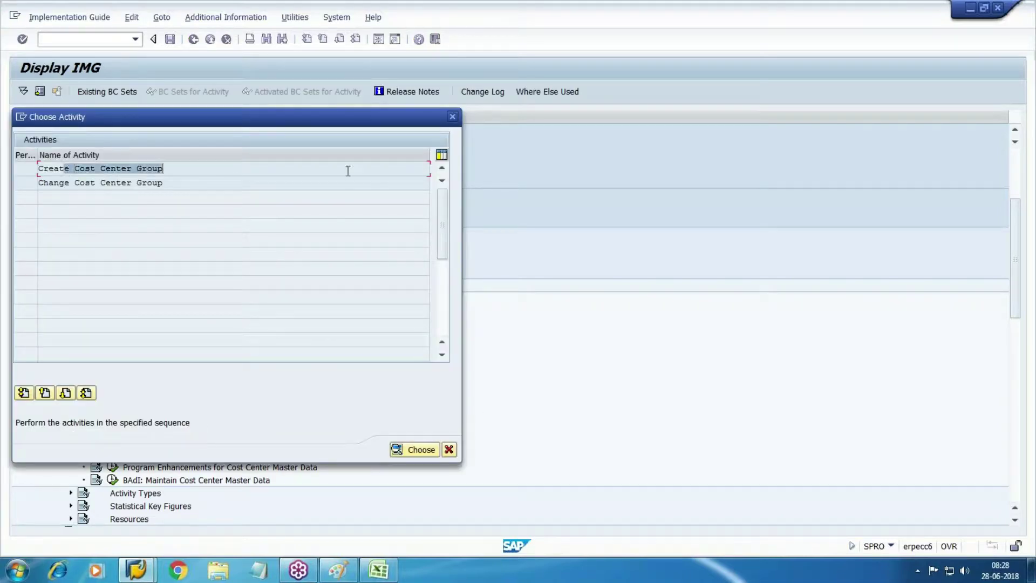
pyautogui.doubleClick(63, 169)
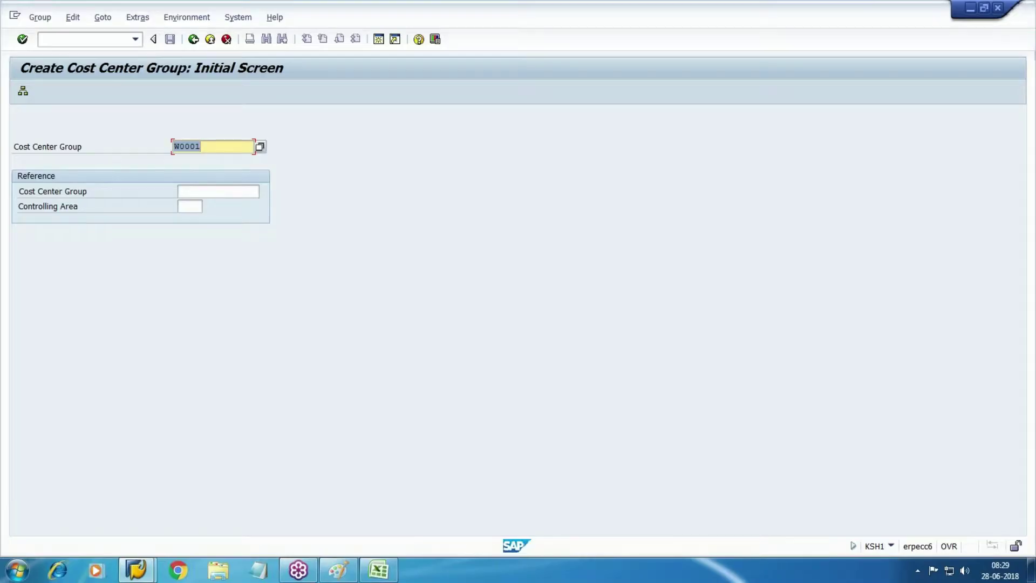
pyautogui.write('W100')
pyautogui.press('Return')
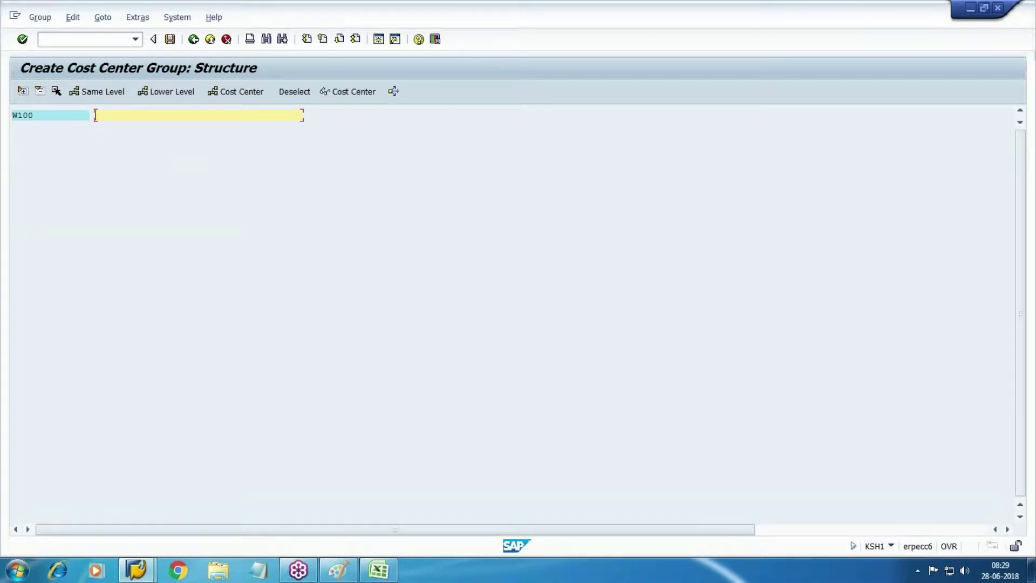
pyautogui.write('Walmart Production Unit')
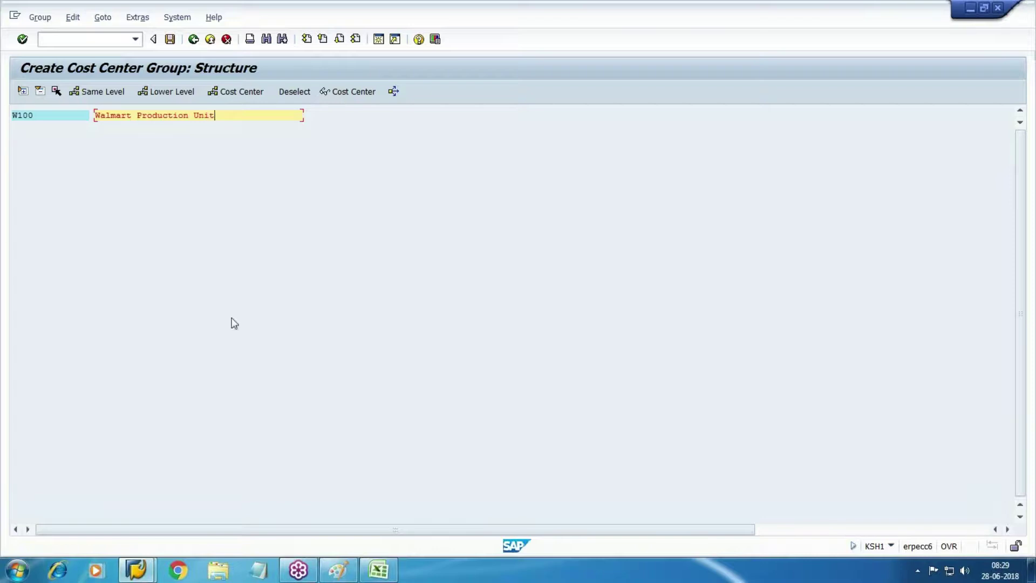
pyautogui.click(170, 39)
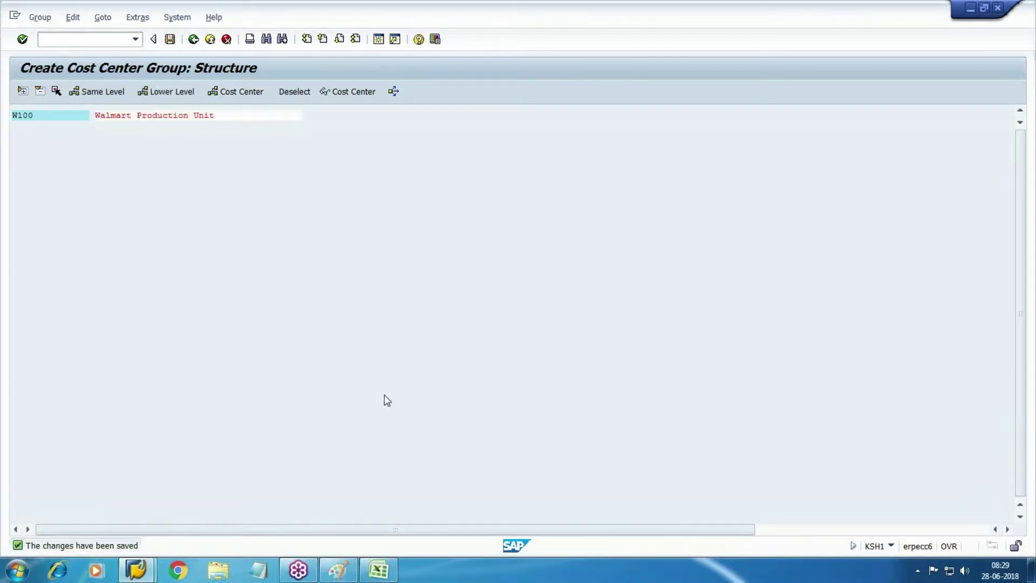
pyautogui.press('F3')
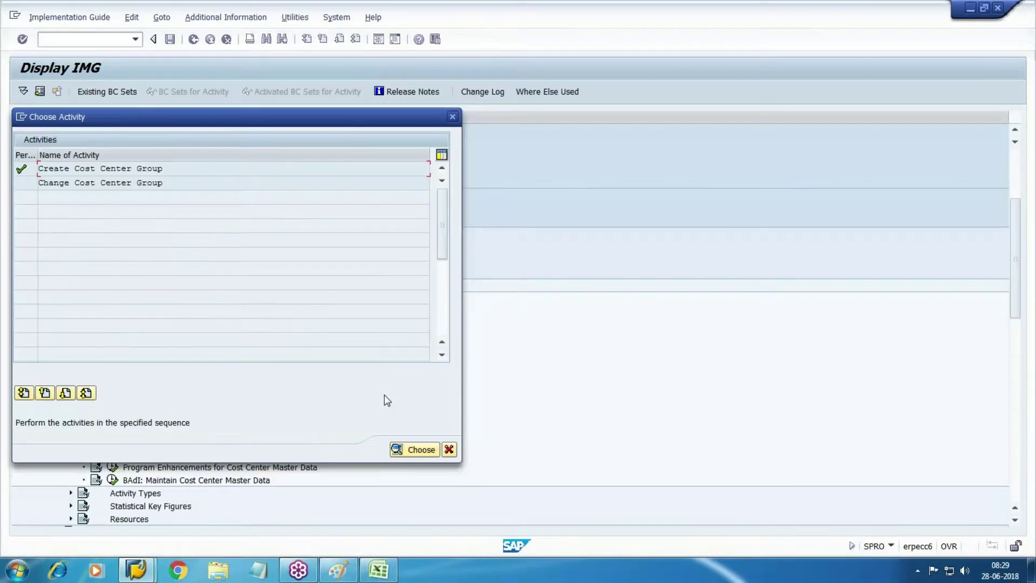
# Start another new group from the Create Cost Center Group activity.
pyautogui.doubleClick(80, 169)
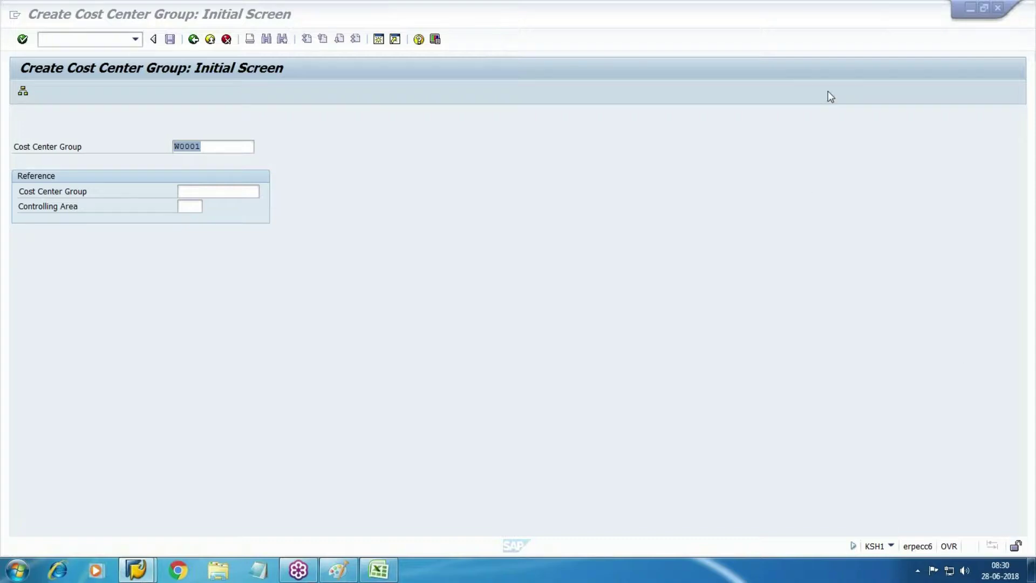
# Enter group W100, find it already exists, and decline changing it.
pyautogui.click(264, 147)
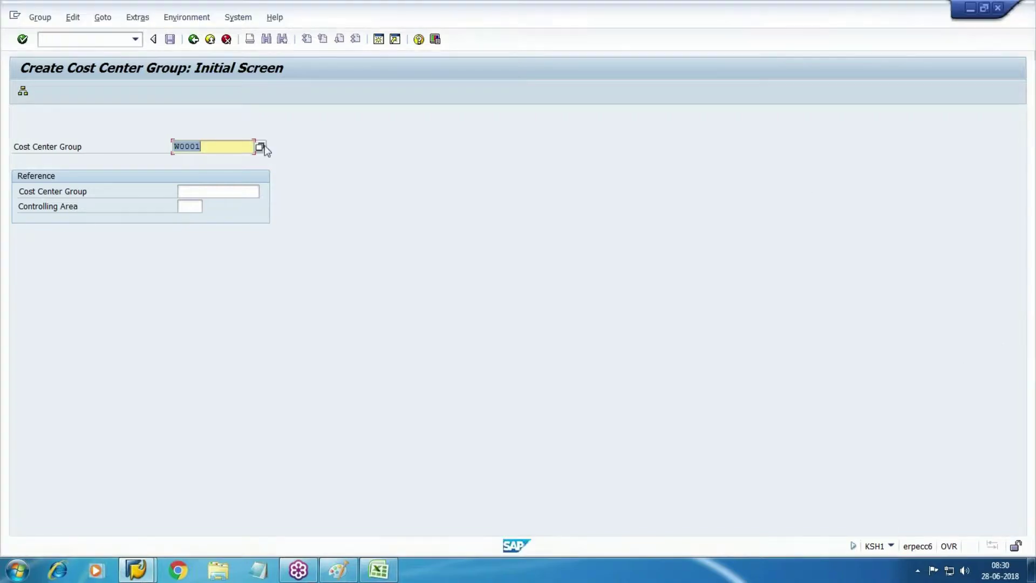
pyautogui.click(221, 152)
pyautogui.press('BackSpace')
pyautogui.press('BackSpace')
pyautogui.press('BackSpace')
pyautogui.press('BackSpace')
pyautogui.press('BackSpace')
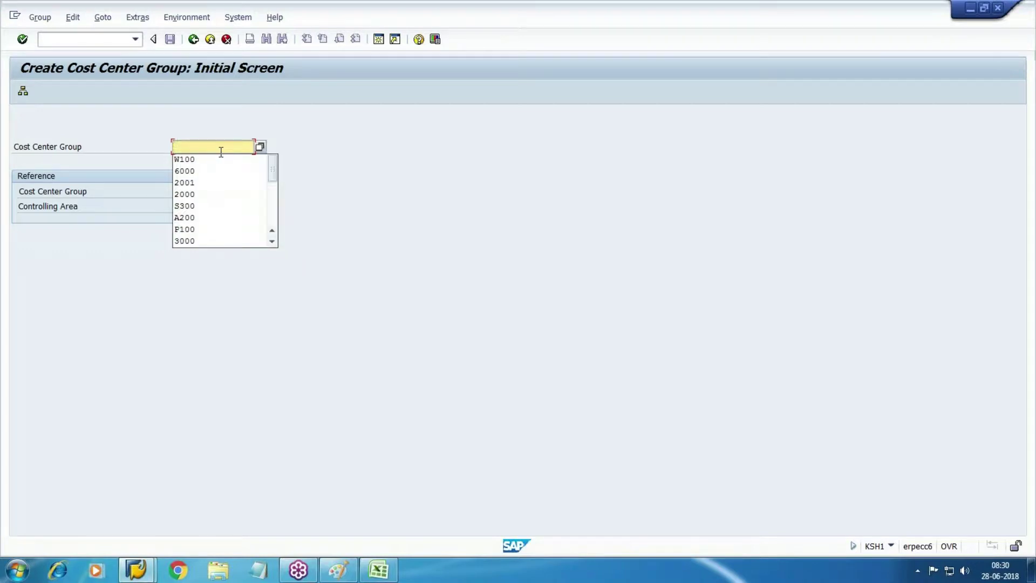
pyautogui.write('W')
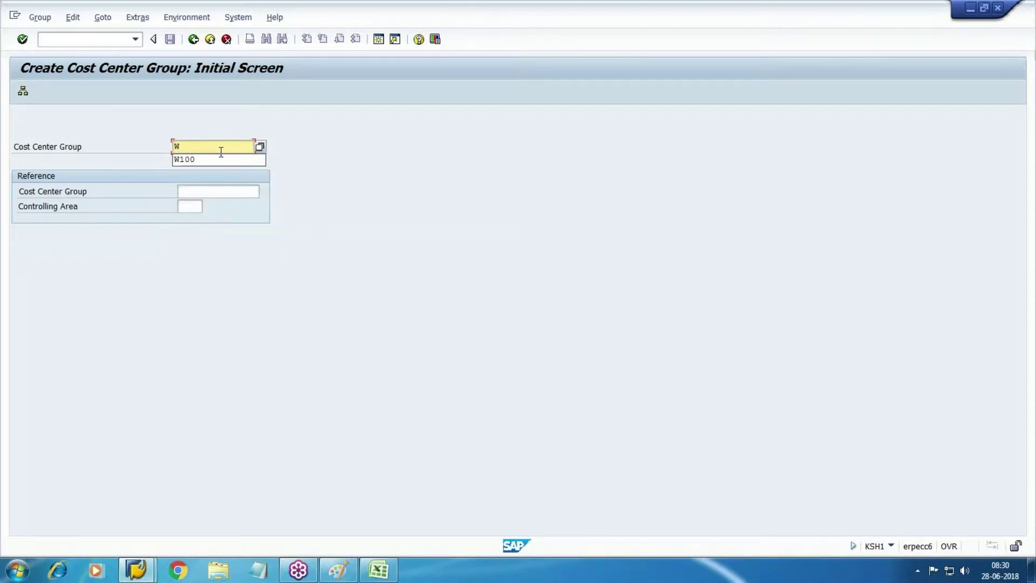
pyautogui.hotkey('alt', 'Tab')
pyautogui.hotkey('alt', 'Tab')
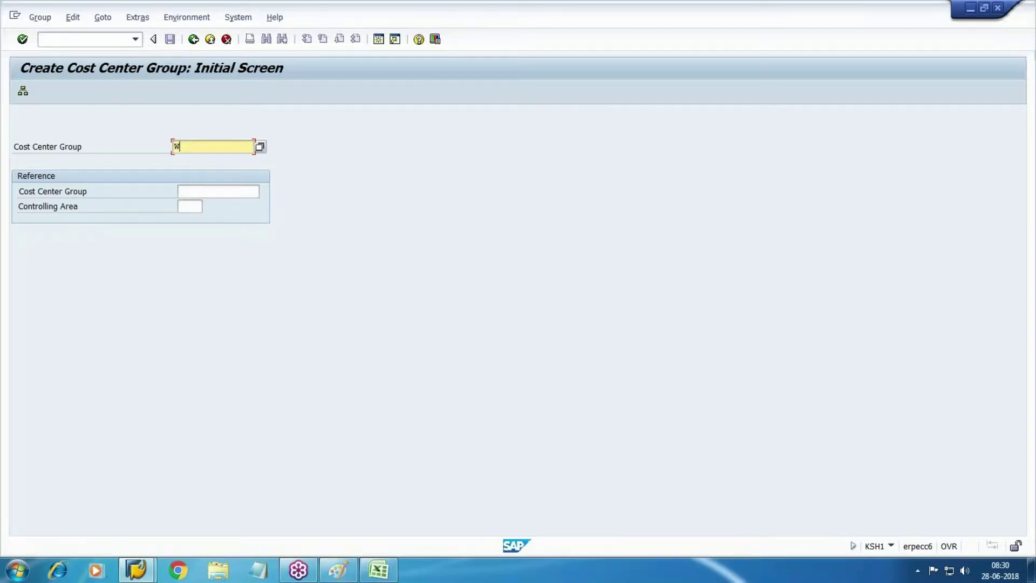
pyautogui.hotkey('alt', 'Tab')
pyautogui.hotkey('alt', 'Tab')
pyautogui.hotkey('alt', 'Tab')
pyautogui.hotkey('alt', 'Tab')
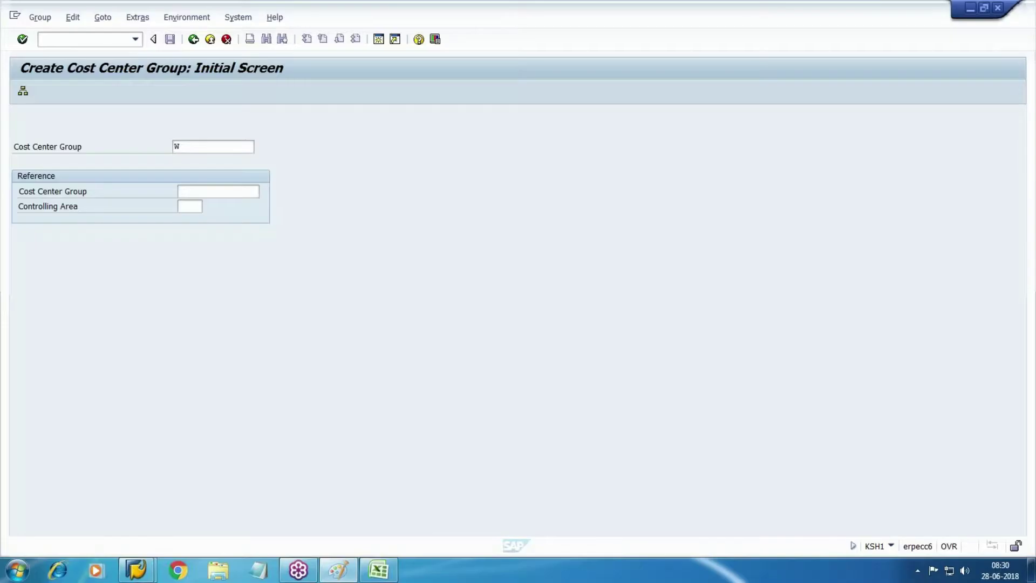
pyautogui.write('100')
pyautogui.press('Return')
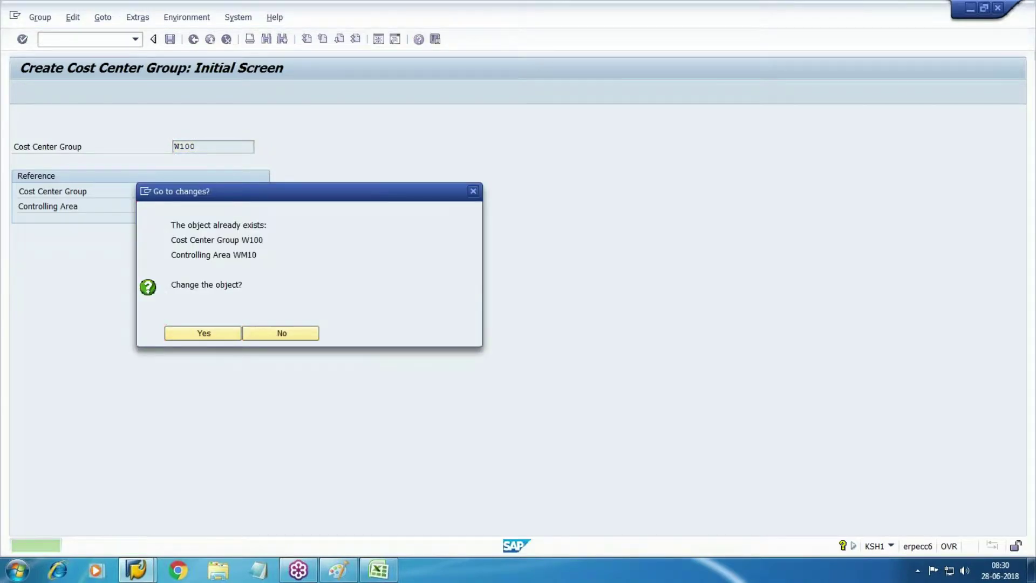
pyautogui.click(312, 331)
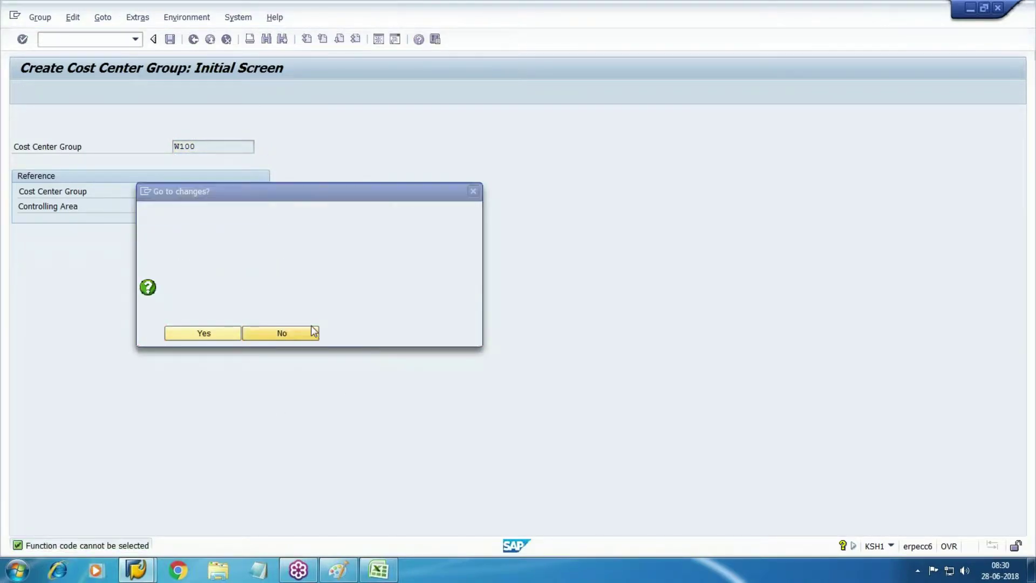
# Create cost center group W200 described as 'Walmart Admn' and save it.
pyautogui.write('W')
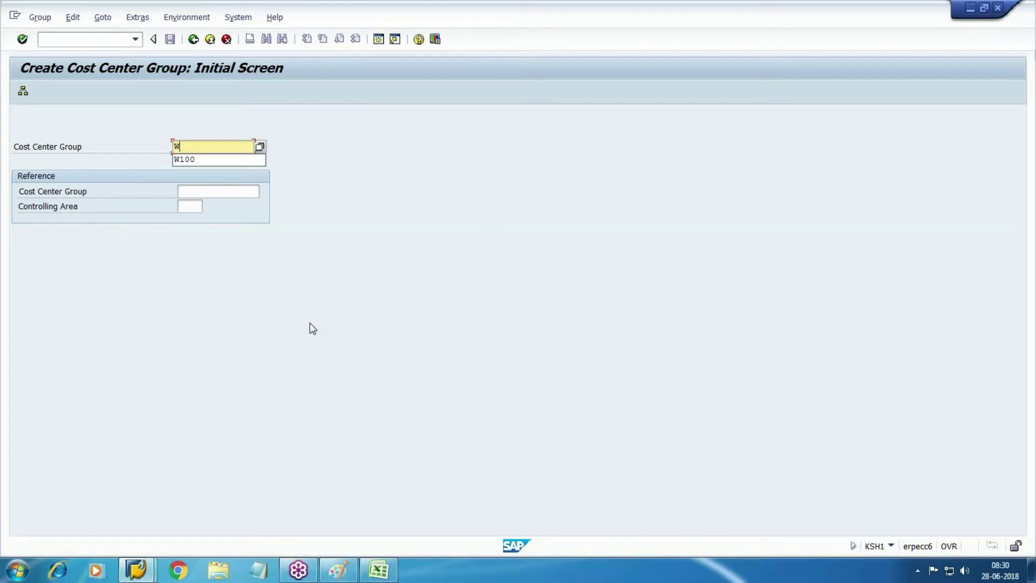
pyautogui.write('200')
pyautogui.press('Return')
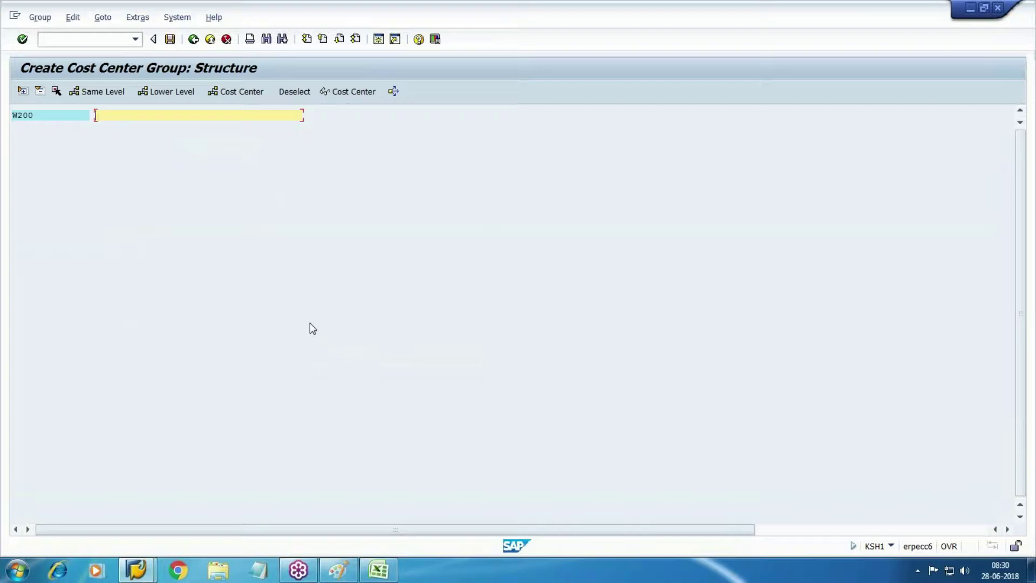
pyautogui.write('Walmart Admn')
pyautogui.hotkey('ctrl', 's')
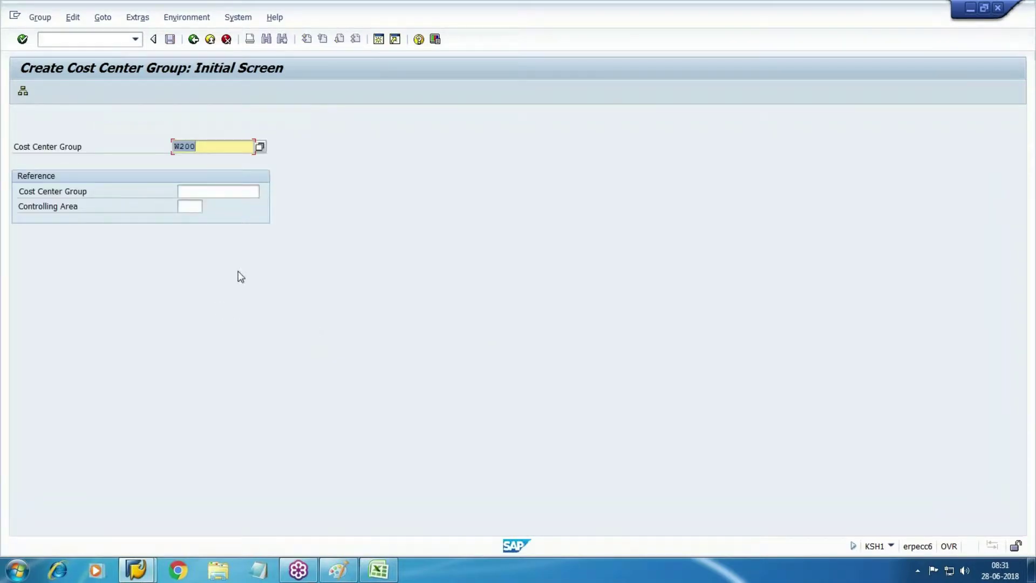
# Create and save cost center group W300 described as 'Walrt Service Unit'.
pyautogui.write('W')
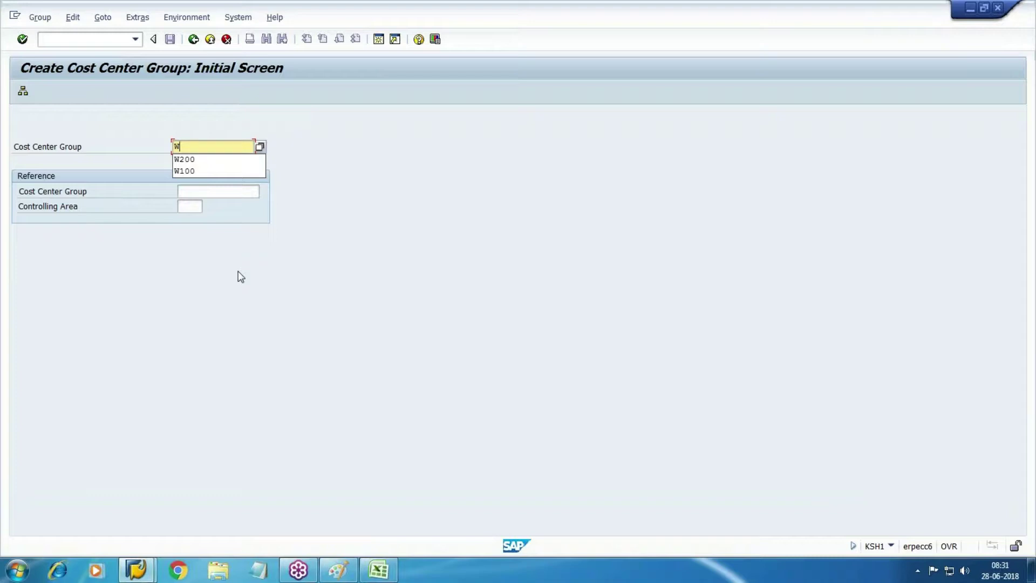
pyautogui.write('300')
pyautogui.press('Return')
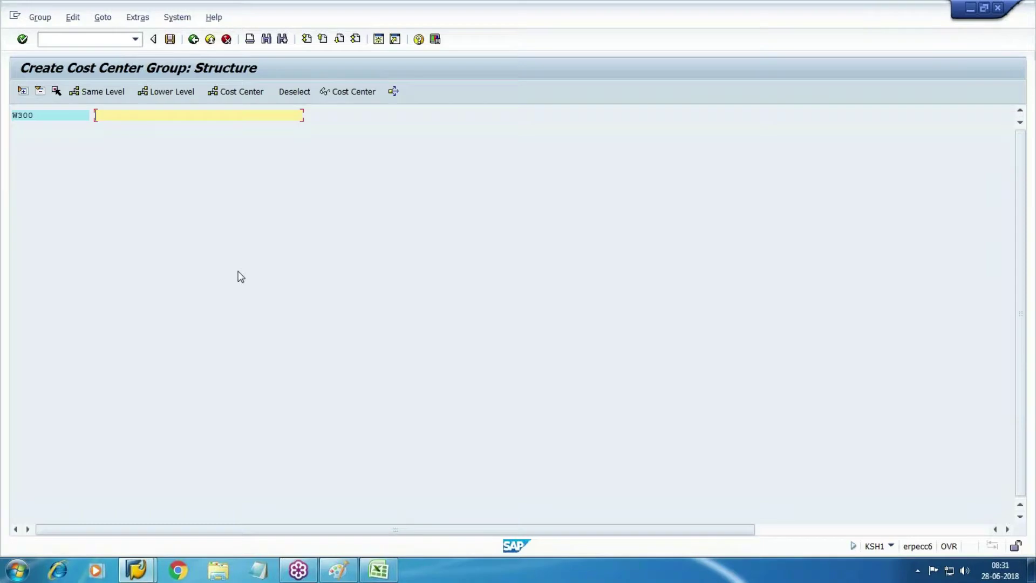
pyautogui.write('Walrt Service Unit')
pyautogui.click(170, 39)
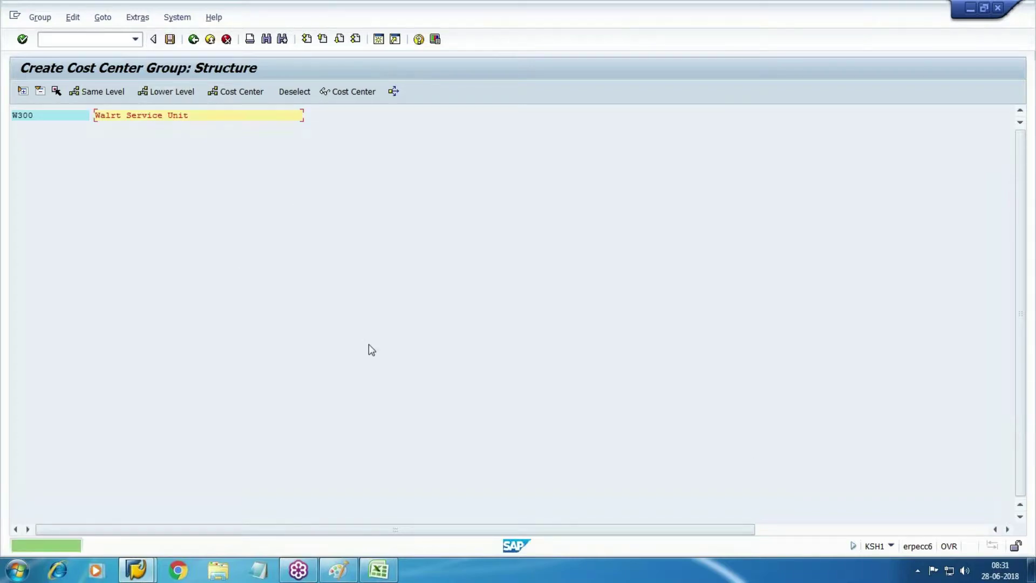
pyautogui.press('F3')
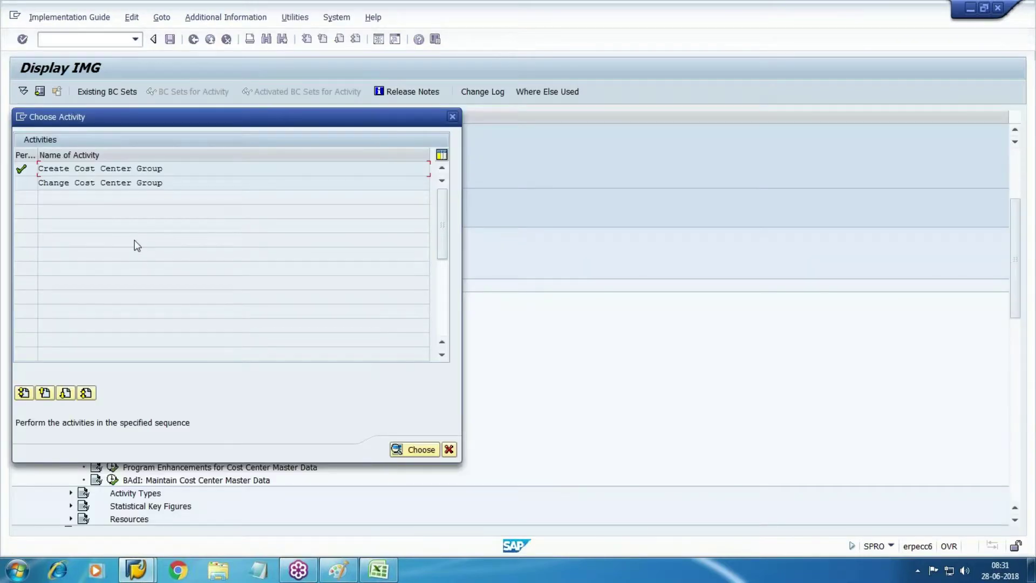
# Open group W100 in Change Cost Center Group.
pyautogui.doubleClick(53, 182)
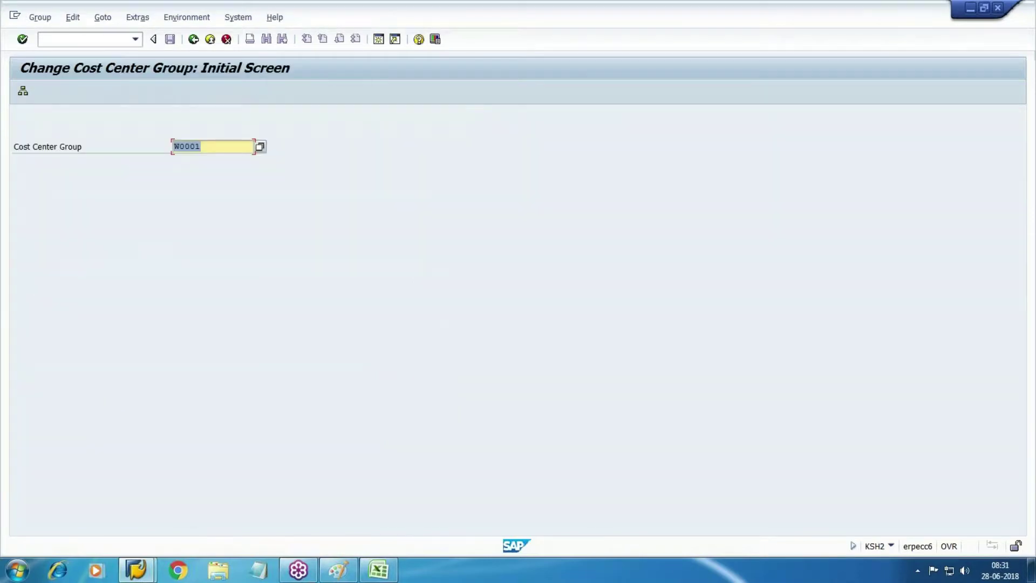
pyautogui.press('BackSpace')
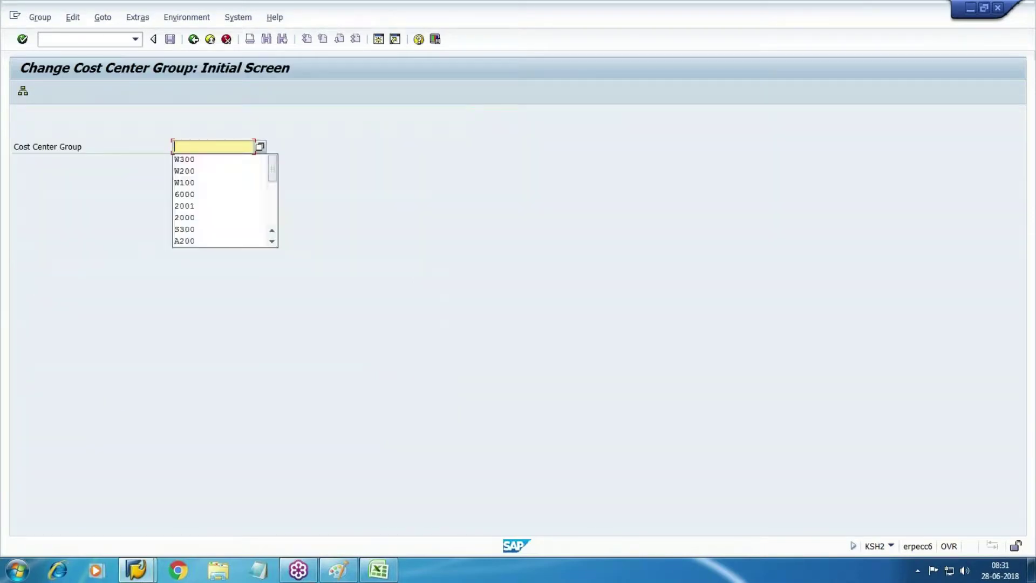
pyautogui.write('W100')
pyautogui.press('Return')
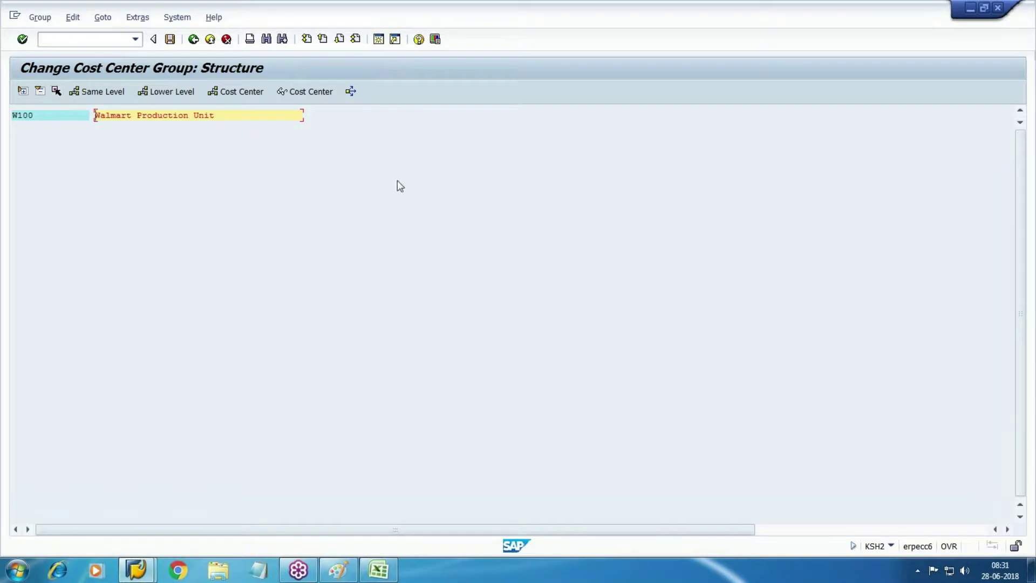
# Leave W100 and the activity choice, review the Paint org chart, and return to SAP.
pyautogui.press('F3')
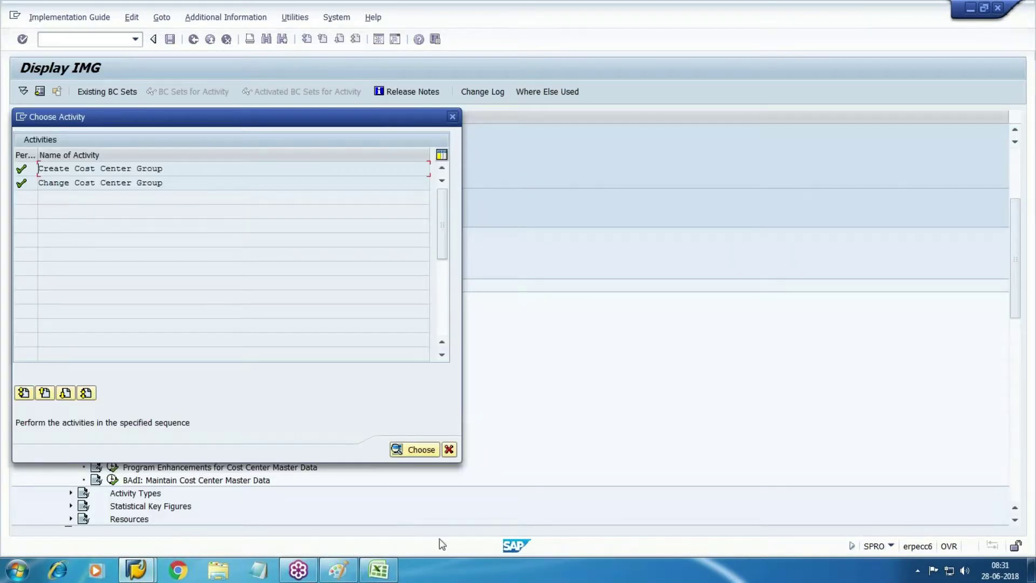
pyautogui.click(449, 450)
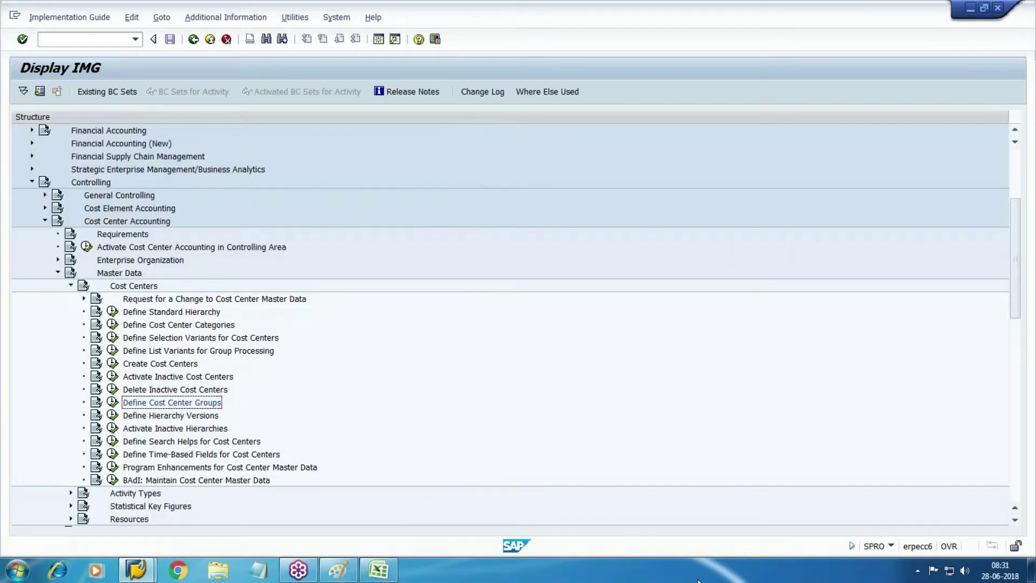
pyautogui.click(339, 570)
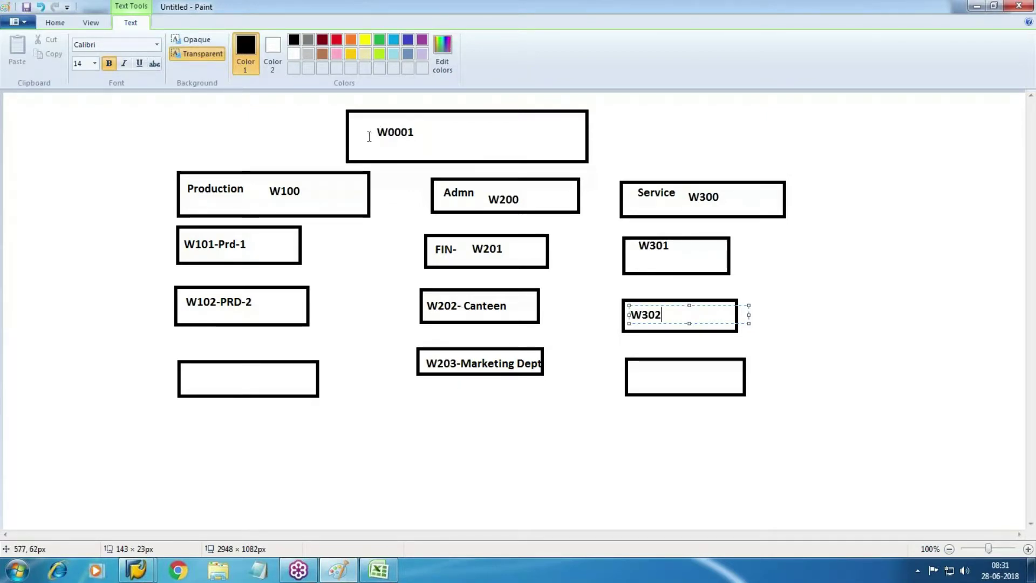
pyautogui.hotkey('alt', 'Tab')
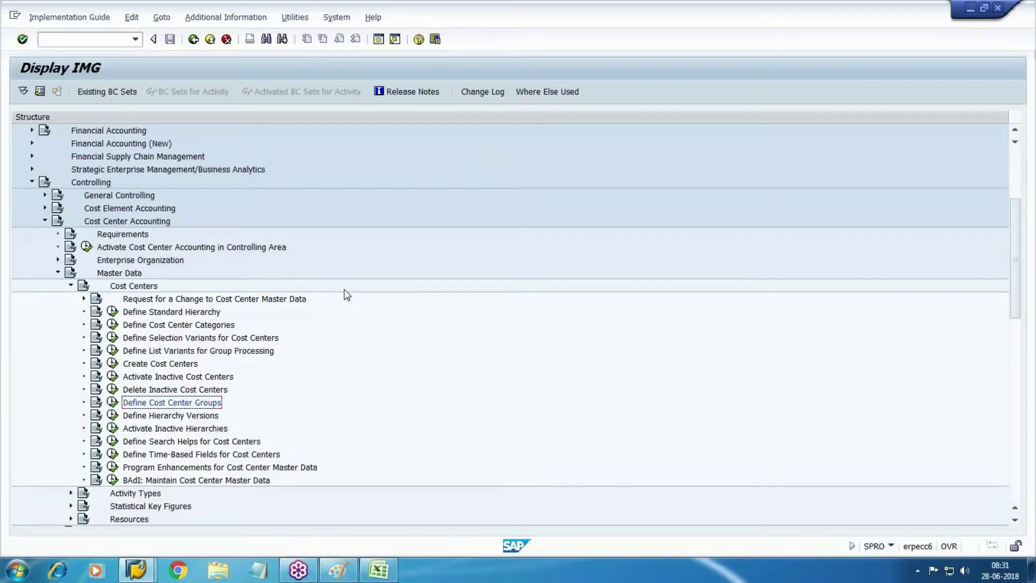
# In the W0001 standard hierarchy, assign cost center group W100 under W0001.
pyautogui.click(114, 312)
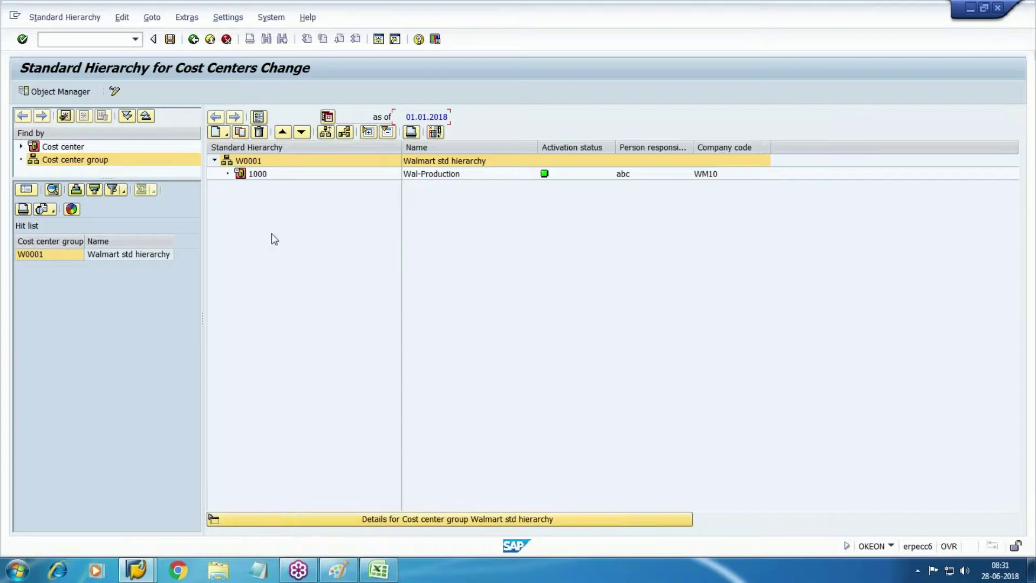
pyautogui.click(345, 132)
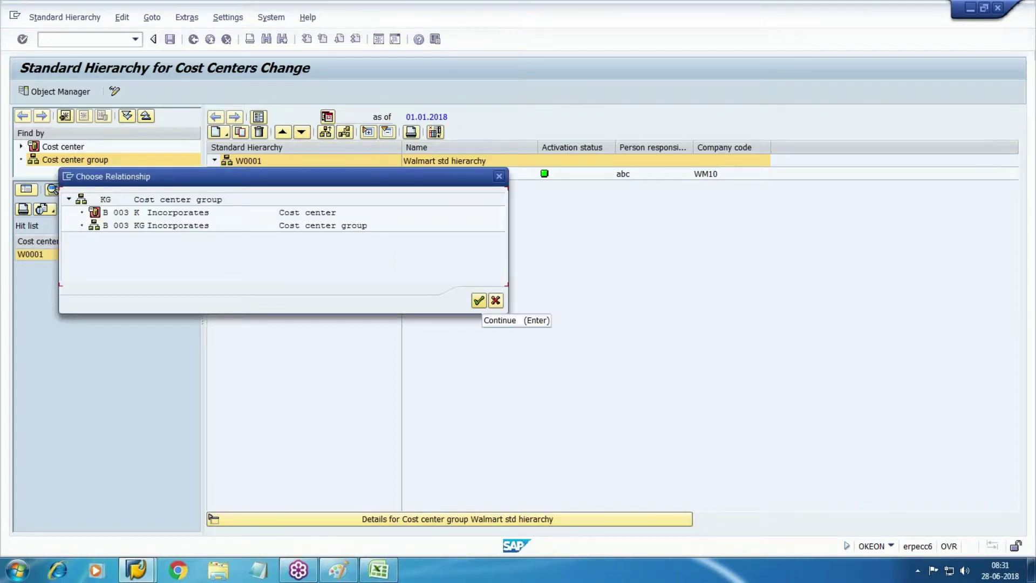
pyautogui.click(305, 227)
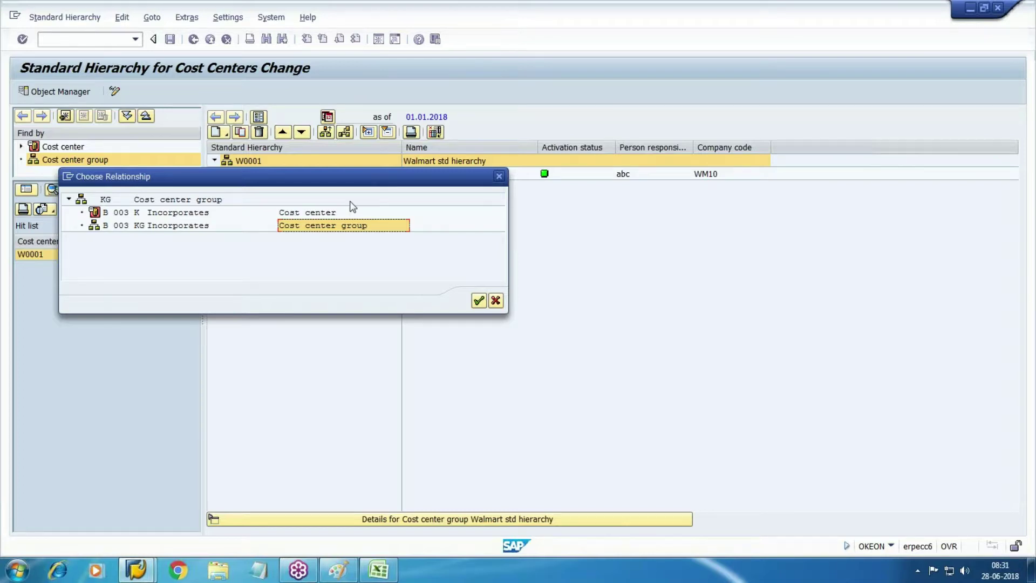
pyautogui.moveTo(347, 178); pyautogui.dragTo(389, 191)
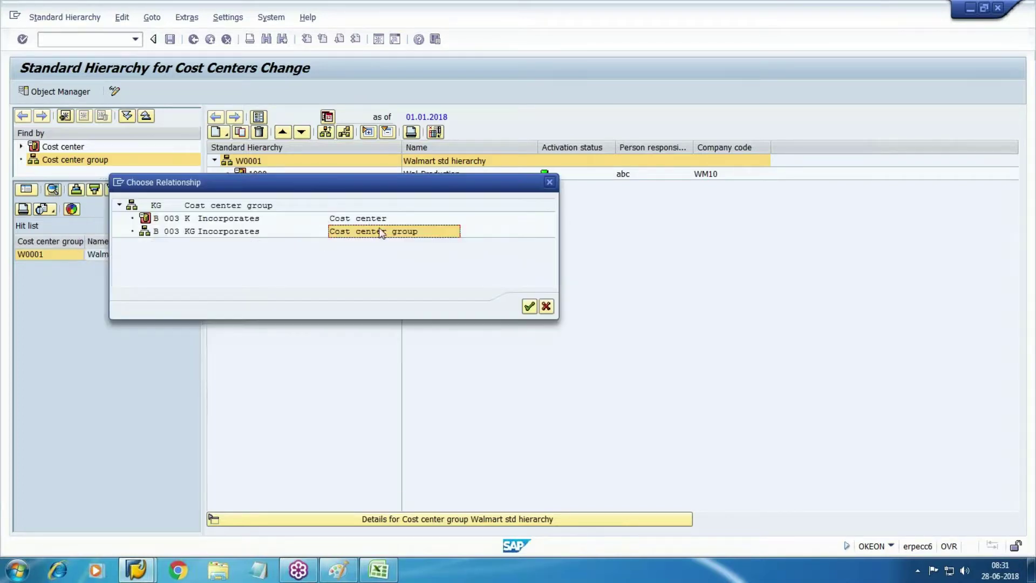
pyautogui.click(529, 306)
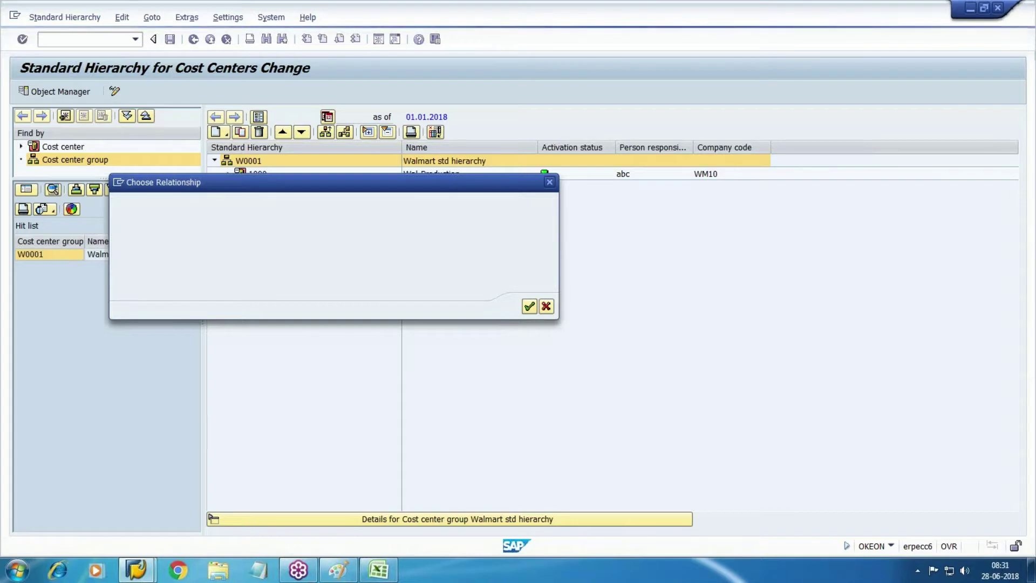
pyautogui.press('Tab')
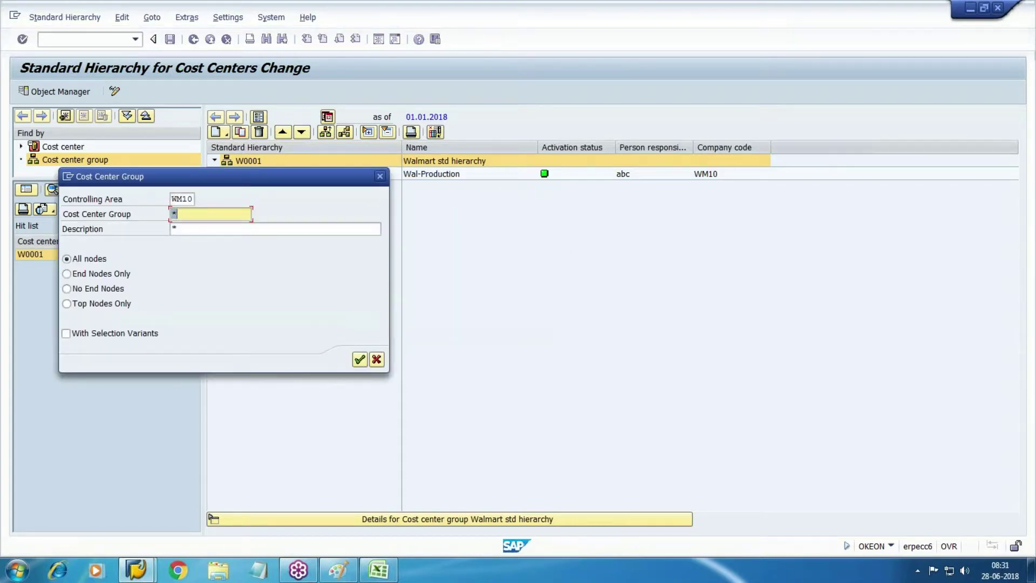
pyautogui.press('Return')
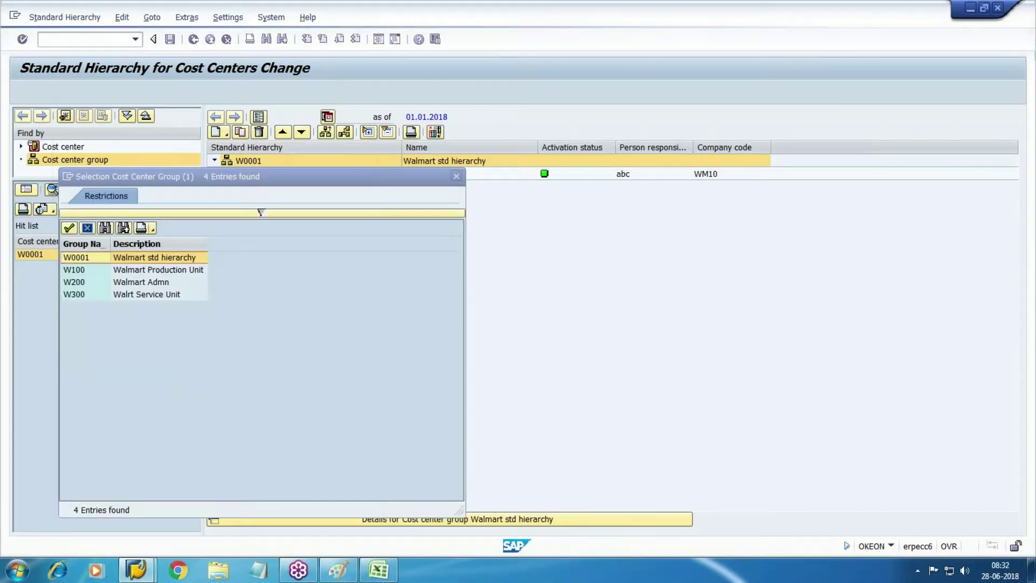
pyautogui.press('Up')
pyautogui.press('Up')
pyautogui.press('Up')
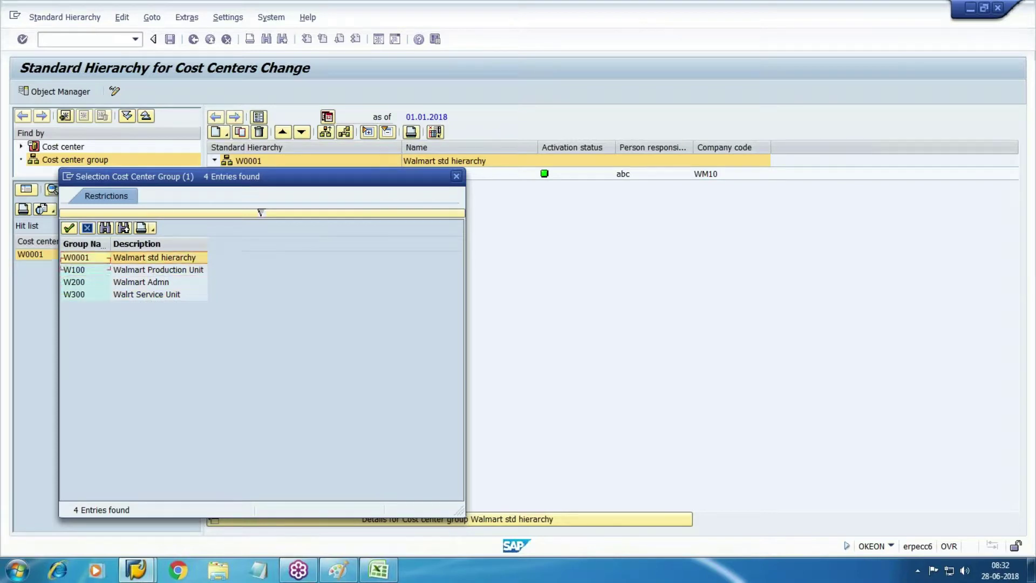
pyautogui.press('Down')
pyautogui.press('Return')
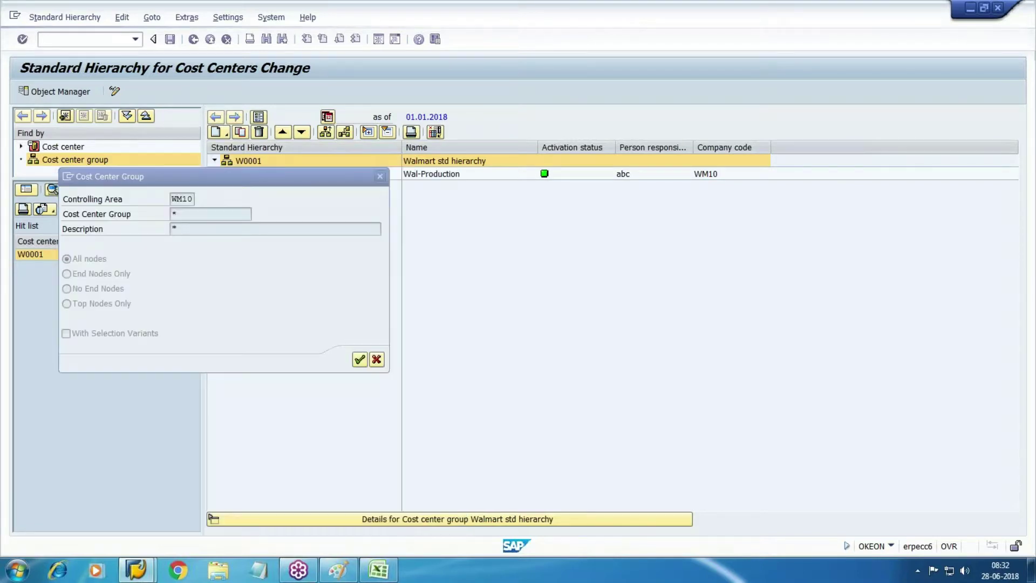
pyautogui.press('Return')
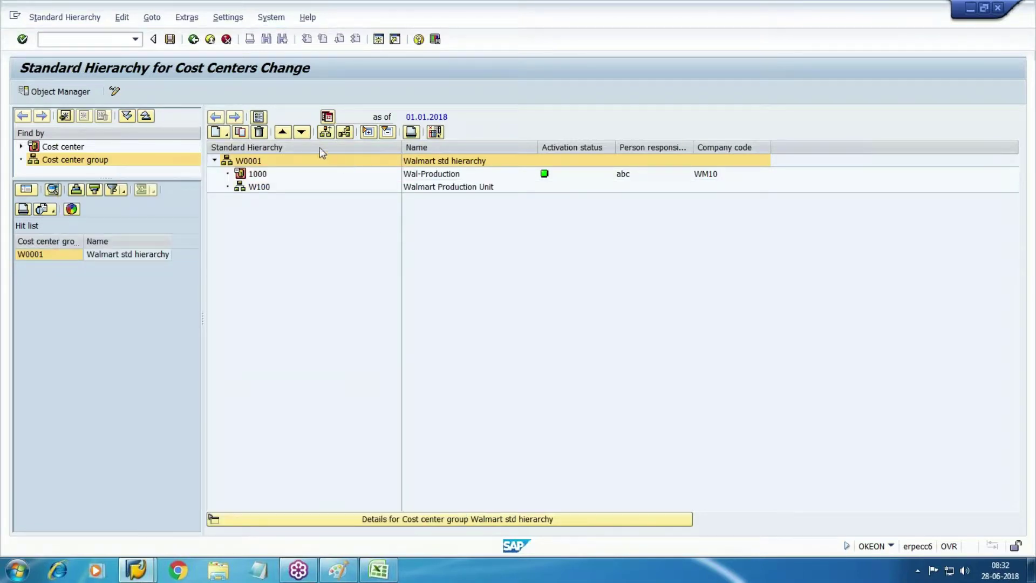
# Assign cost center group W200 Walmart Admn under W0001.
pyautogui.click(344, 132)
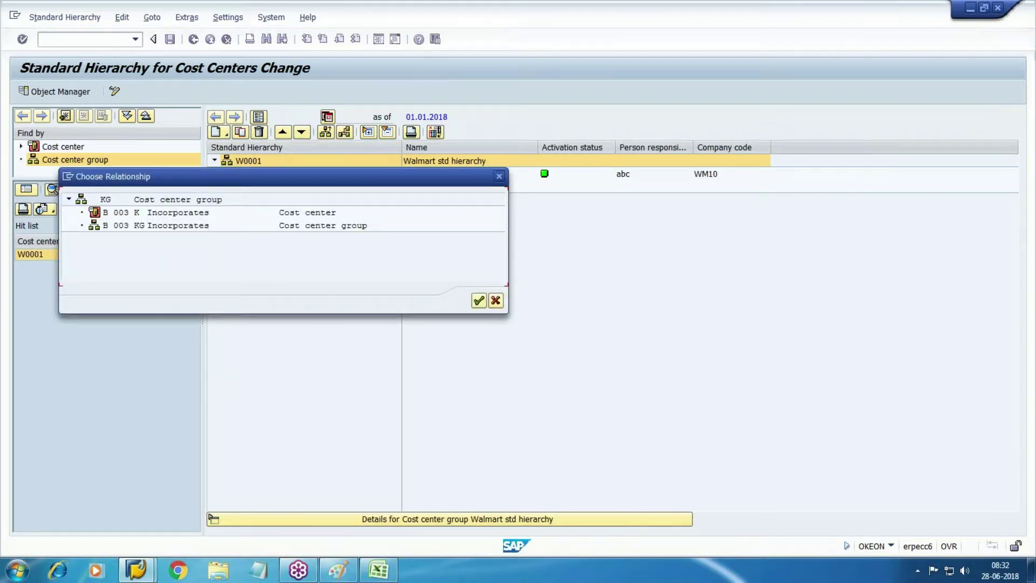
pyautogui.doubleClick(328, 226)
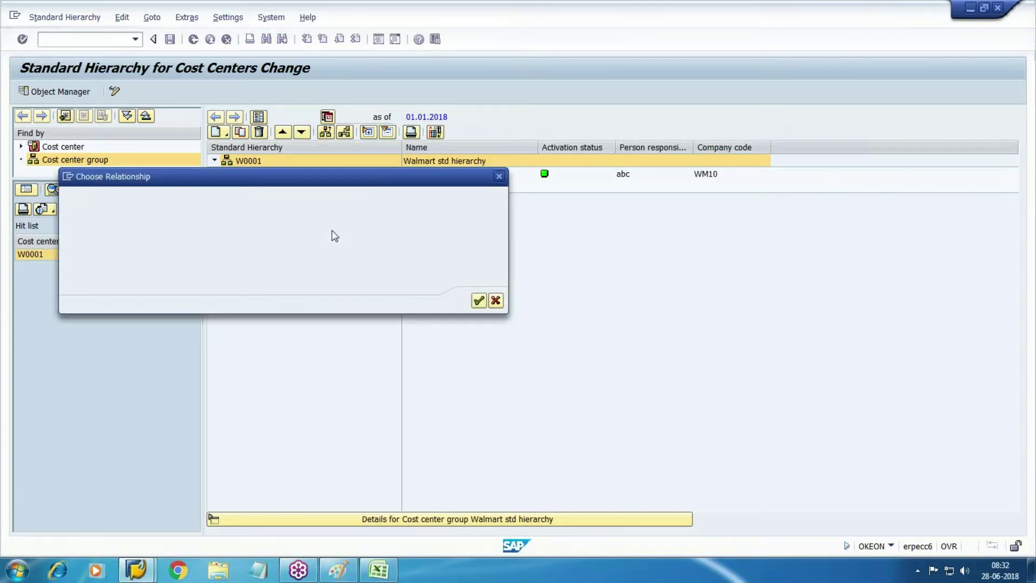
pyautogui.click(360, 360)
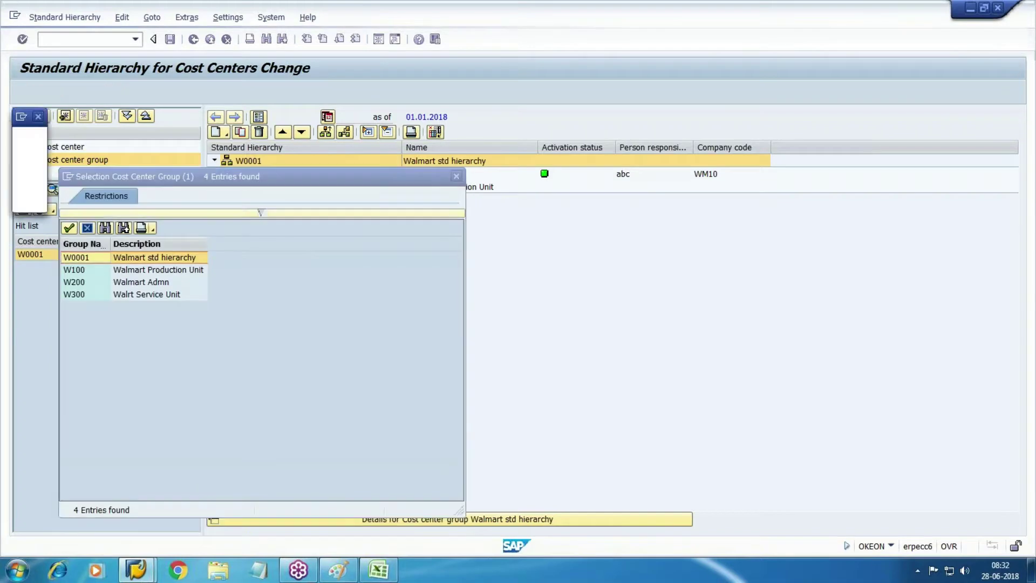
pyautogui.click(74, 294)
pyautogui.doubleClick(74, 282)
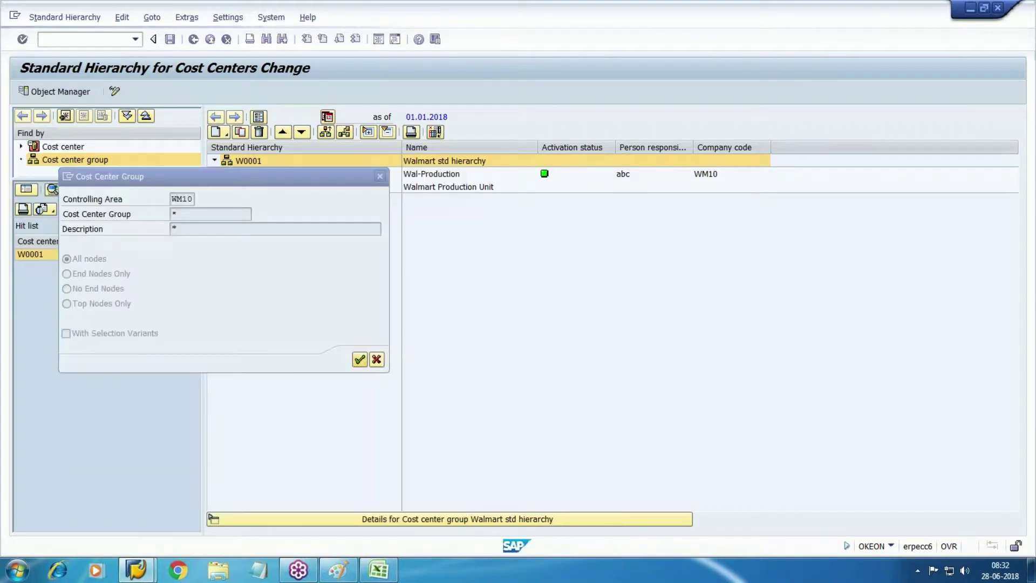
pyautogui.click(377, 359)
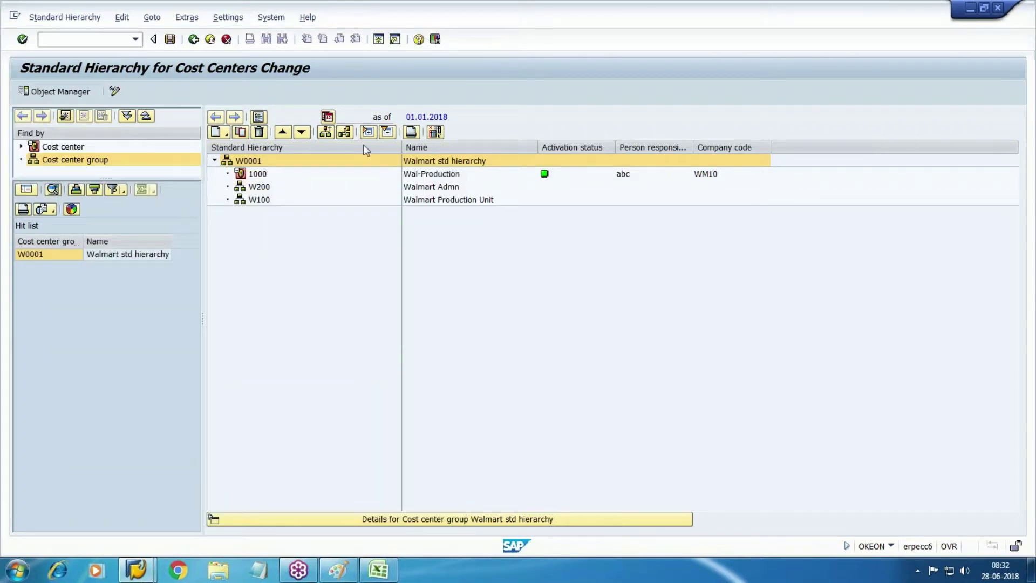
# Assign group W300 Walrt Service Unit under W0001 and leave the hierarchy.
pyautogui.click(344, 132)
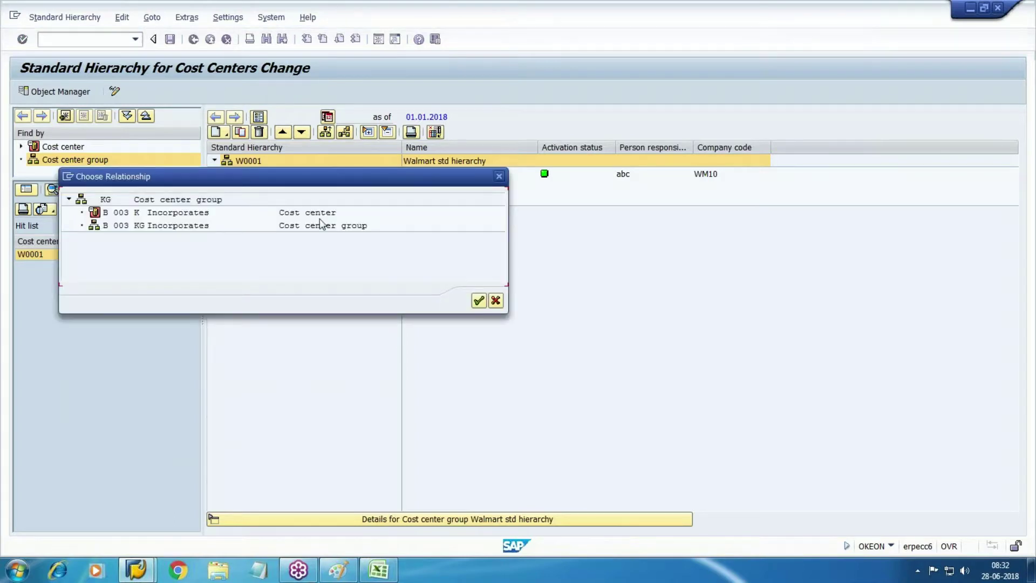
pyautogui.click(323, 227)
pyautogui.doubleClick(322, 226)
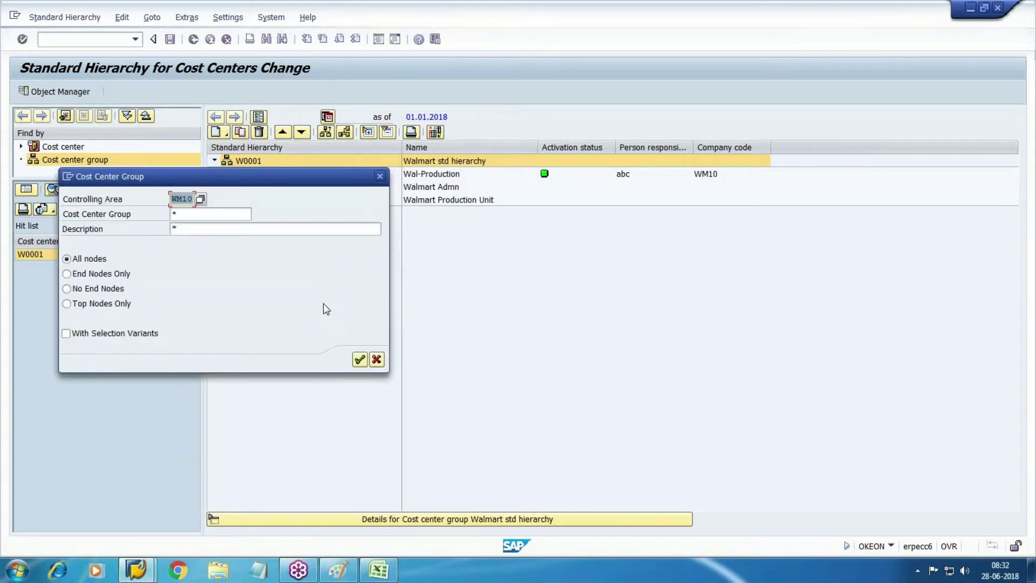
pyautogui.click(359, 360)
pyautogui.doubleClick(108, 294)
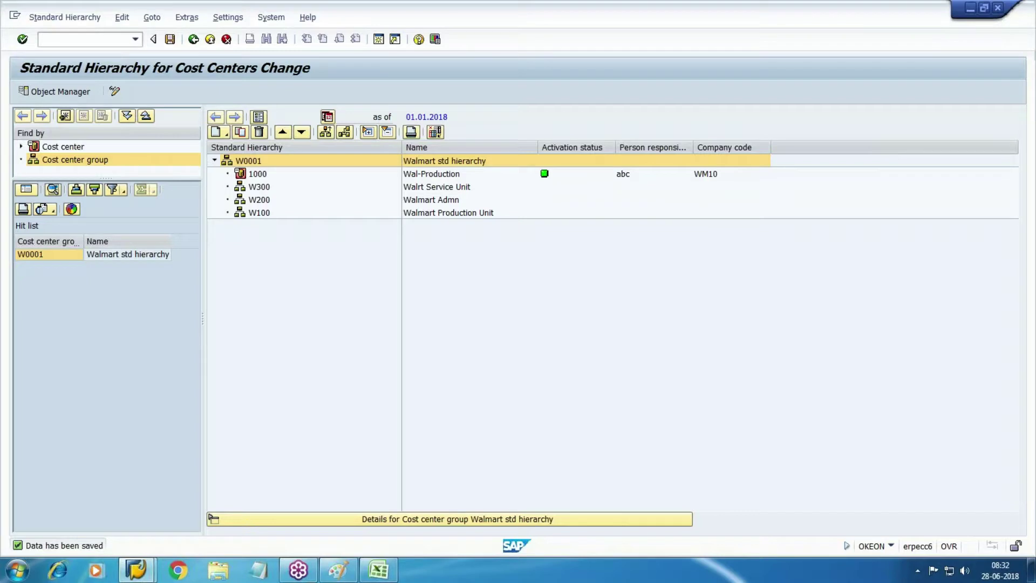
pyautogui.press('F3')
pyautogui.click(113, 324)
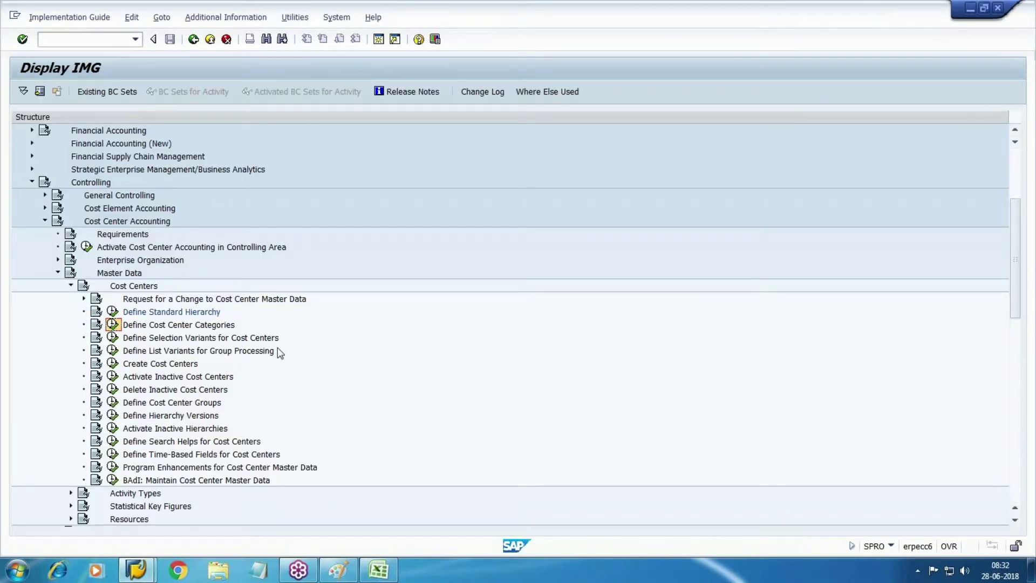
pyautogui.click(113, 325)
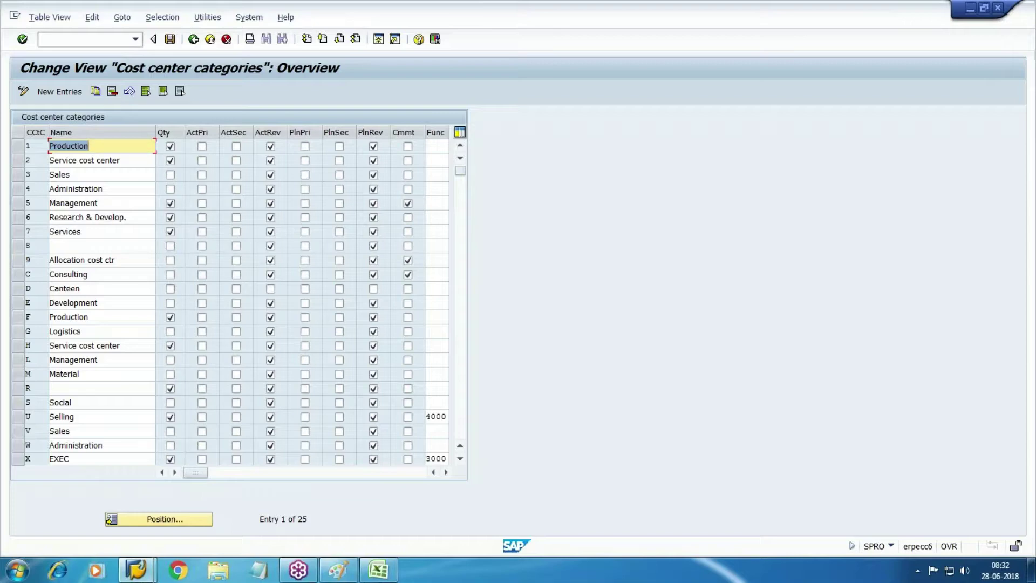
pyautogui.click(18, 260)
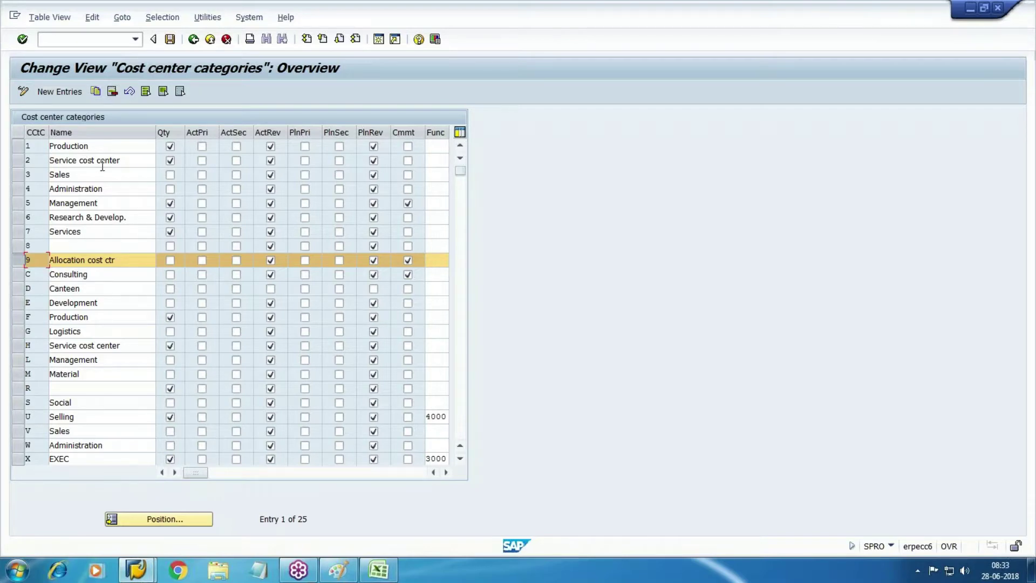
pyautogui.press('F3')
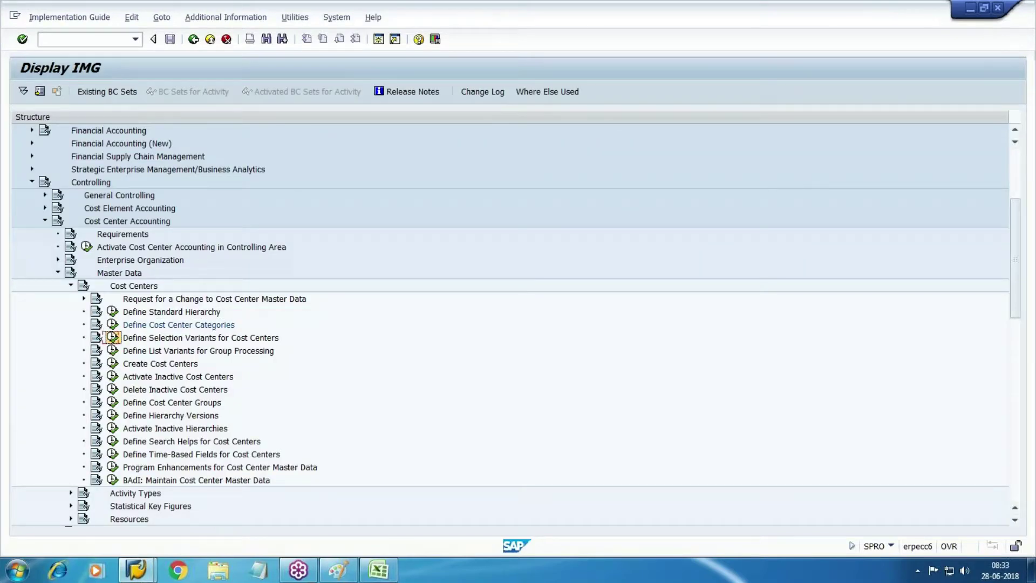
# Run the Create Cost Centers activity and choose to create a new cost center.
pyautogui.click(116, 363)
pyautogui.click(112, 363)
pyautogui.click(114, 363)
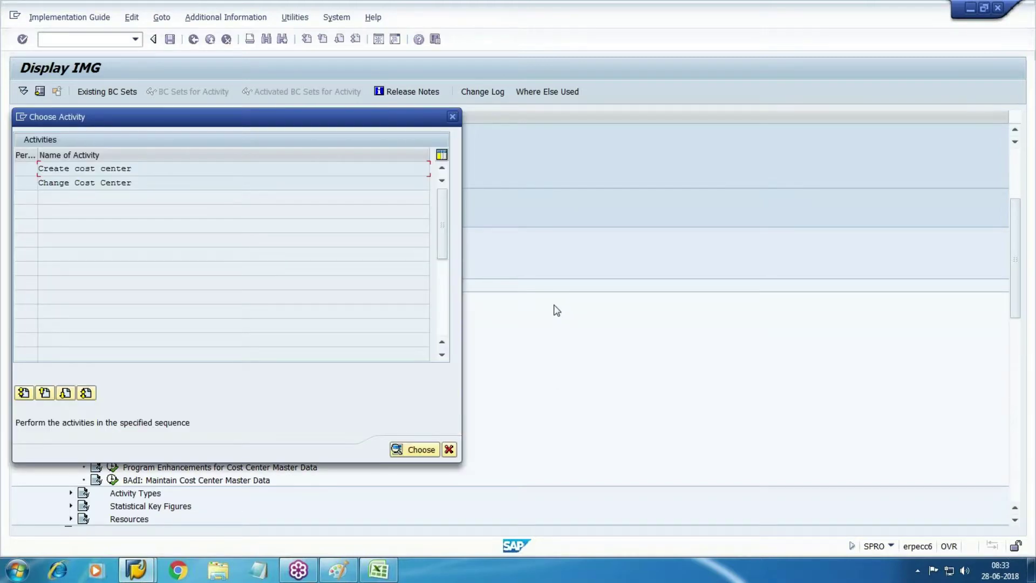
pyautogui.doubleClick(63, 171)
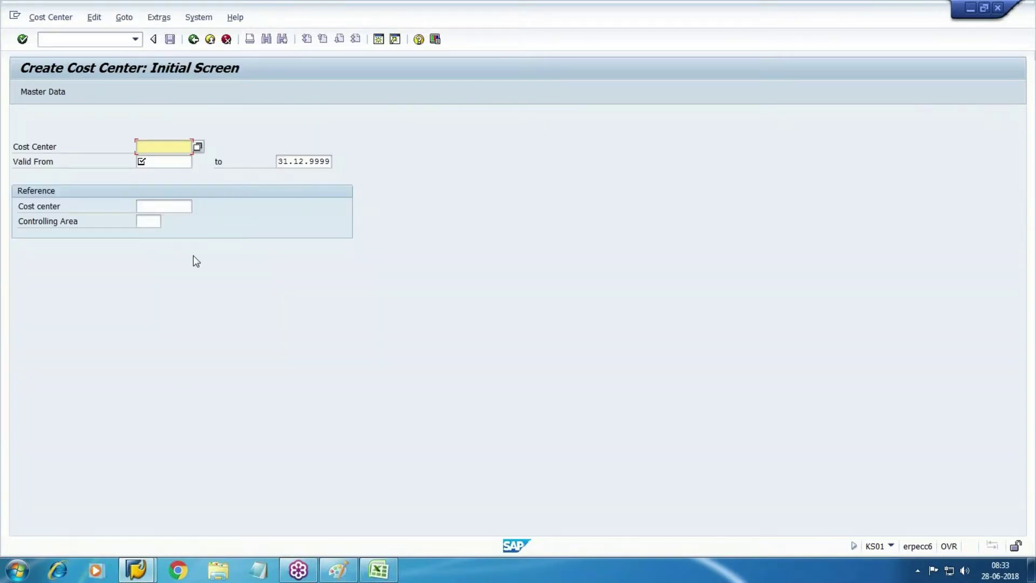
# Enter cost center W101 valid from 01.01.2018 and continue to its basic-data screen.
pyautogui.hotkey('alt', 'Tab')
pyautogui.hotkey('alt', 'Tab')
pyautogui.hotkey('alt', 'Tab')
pyautogui.hotkey('alt', 'Tab')
pyautogui.write('W101')
pyautogui.press('Tab')
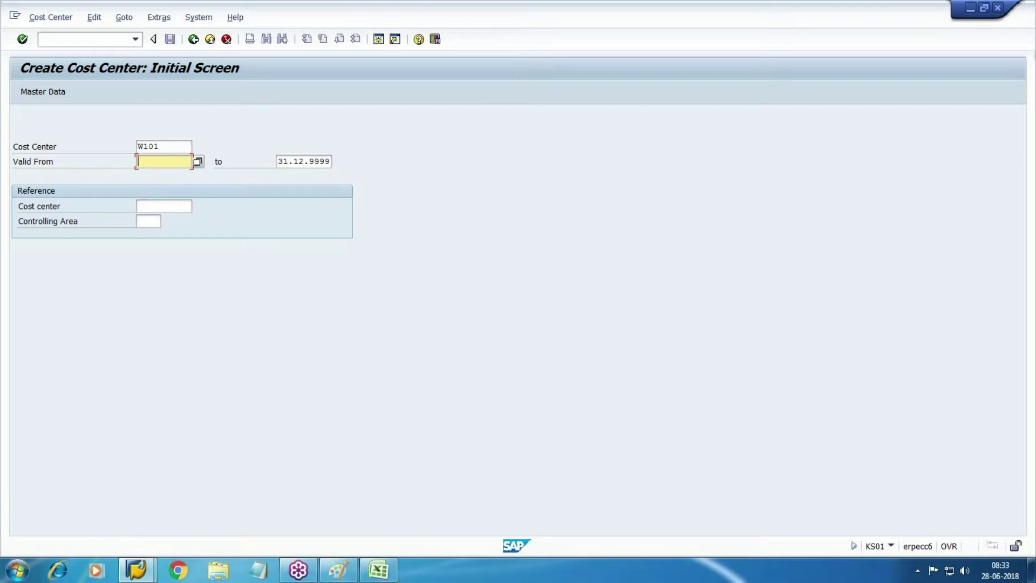
pyautogui.write('01')
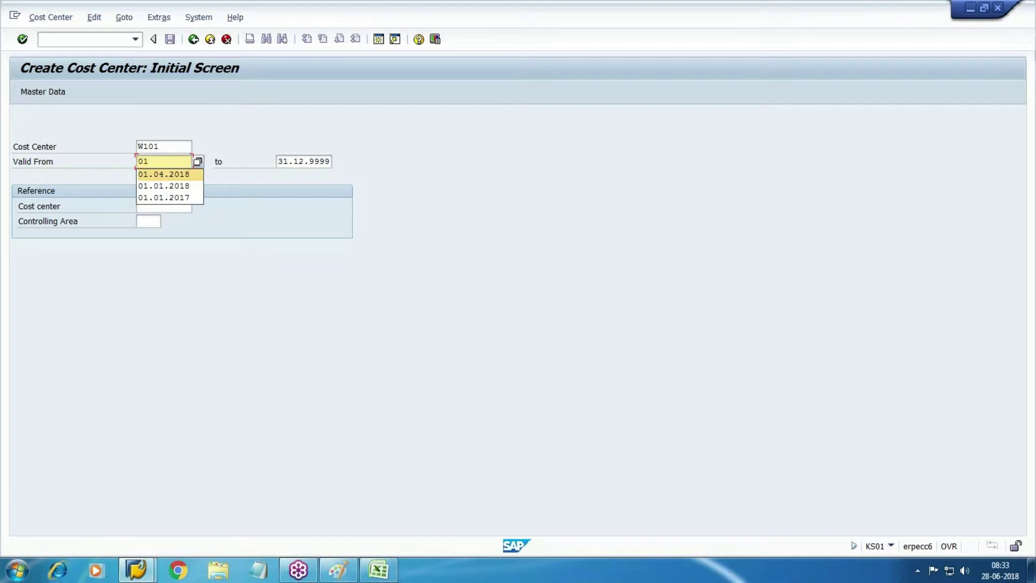
pyautogui.press('Down')
pyautogui.press('Down')
pyautogui.press('Up')
pyautogui.press('Return')
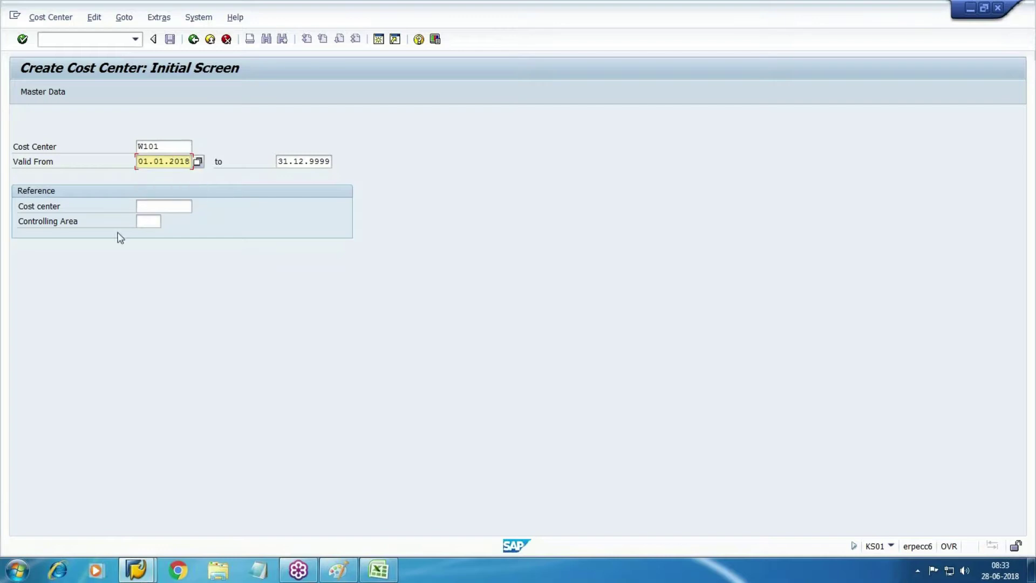
pyautogui.click(23, 39)
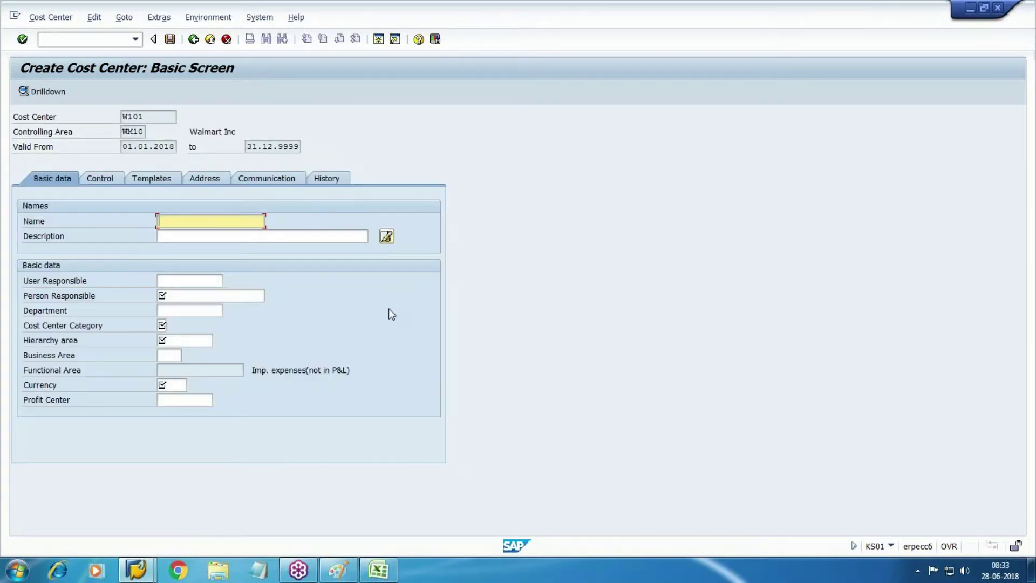
# Give W101 the name and description 'Walmart Prd-1' and enter a person responsible.
pyautogui.write('Walmart Prd-1')
pyautogui.hotkey('ctrl', 'c')
pyautogui.press('Tab')
pyautogui.hotkey('ctrl', 'v')
pyautogui.press('Tab')
pyautogui.press('Tab')
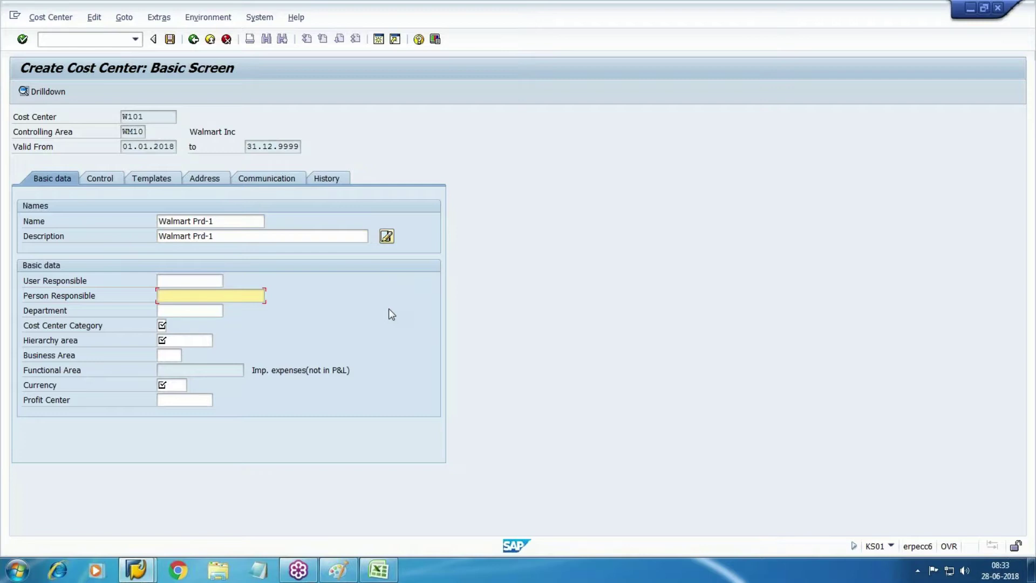
pyautogui.write('ABC')
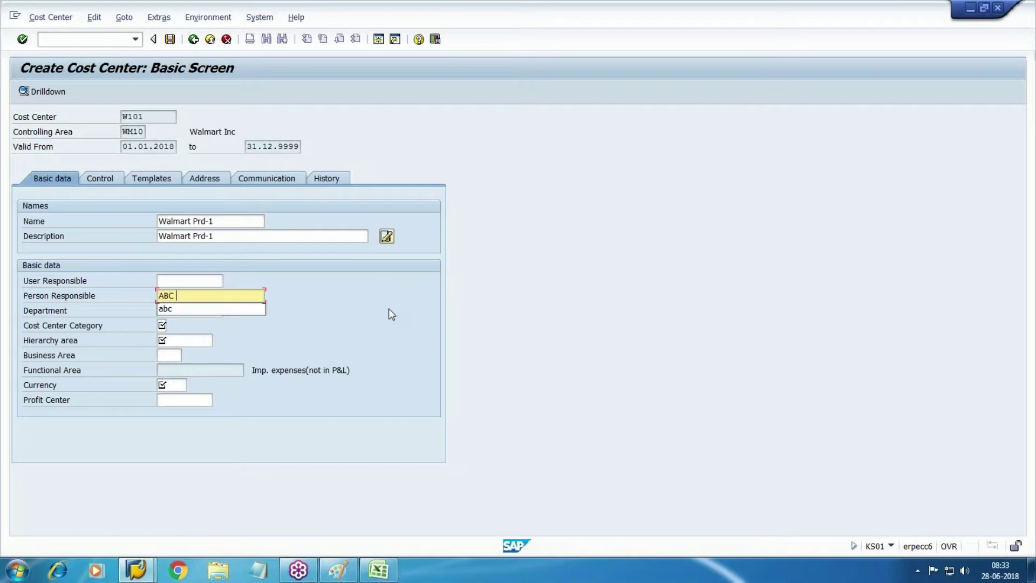
pyautogui.press('Tab')
pyautogui.press('Tab')
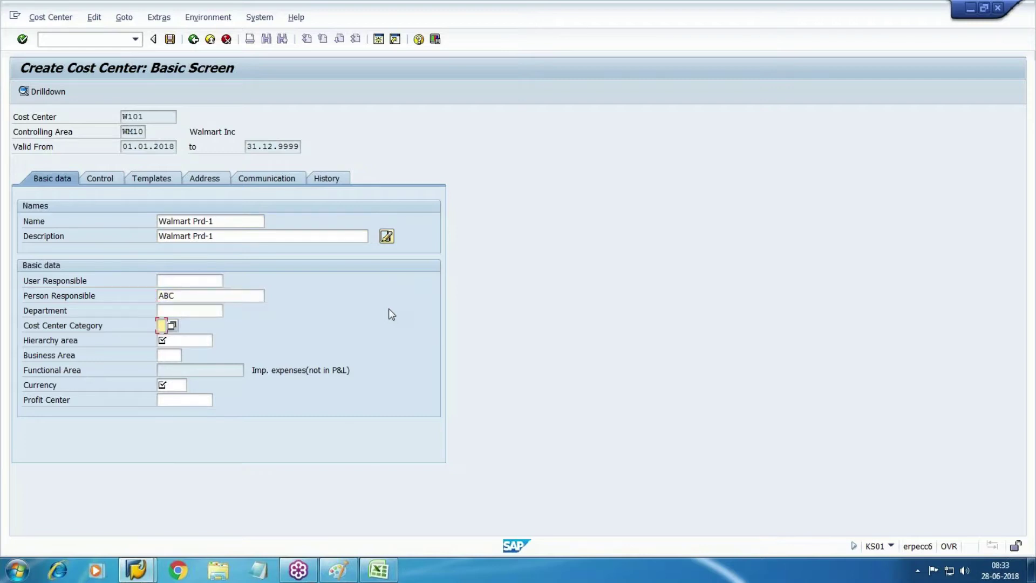
# Set the category to 1 Production and the hierarchy area to W100.
pyautogui.press('F4')
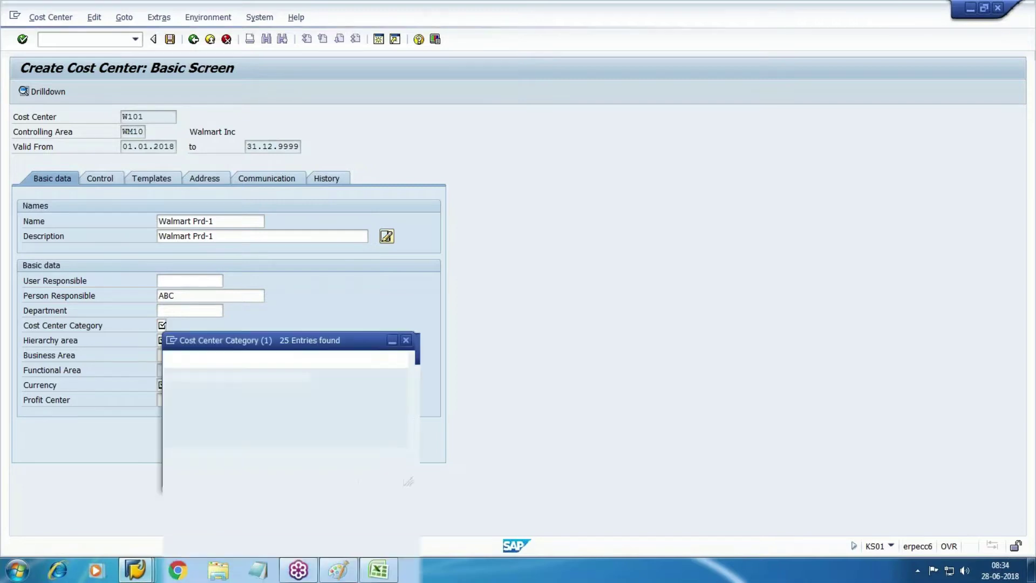
pyautogui.press('Down')
pyautogui.press('Down')
pyautogui.press('Down')
pyautogui.press('Down')
pyautogui.press('Down')
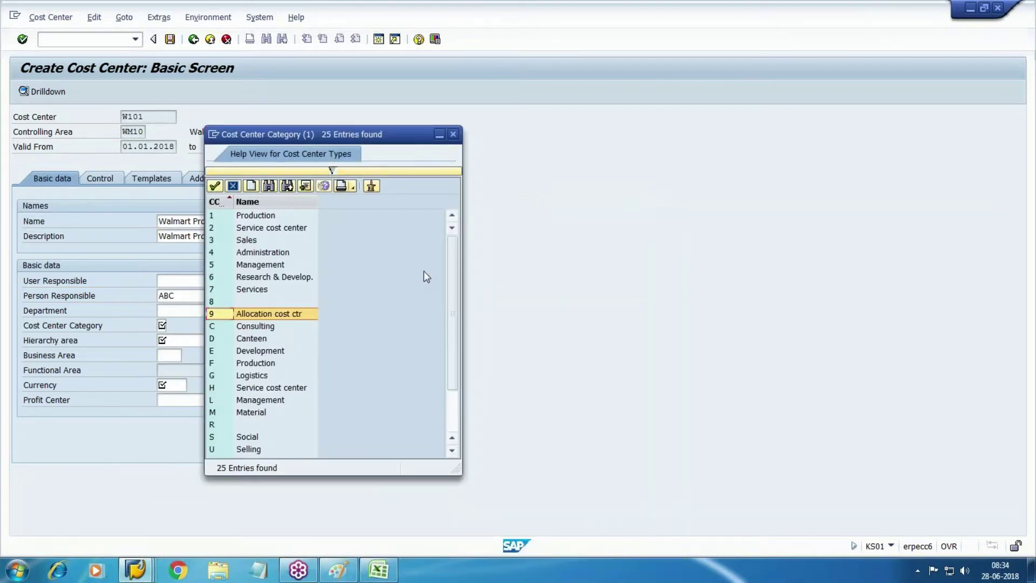
pyautogui.press('Up')
pyautogui.press('Up')
pyautogui.press('Up')
pyautogui.press('Up')
pyautogui.press('Up')
pyautogui.press('Up')
pyautogui.press('Up')
pyautogui.press('Up')
pyautogui.press('Return')
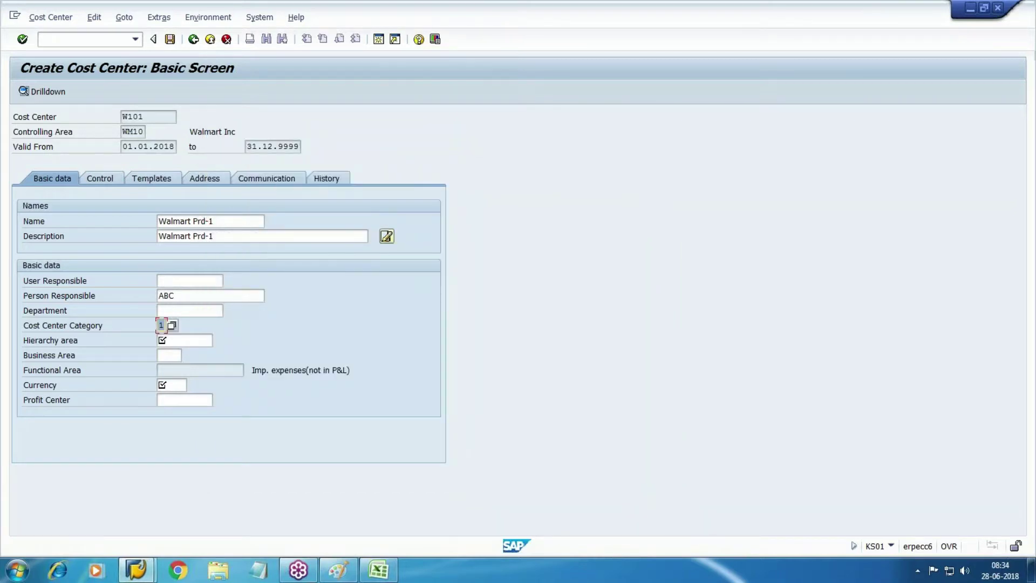
pyautogui.press('Tab')
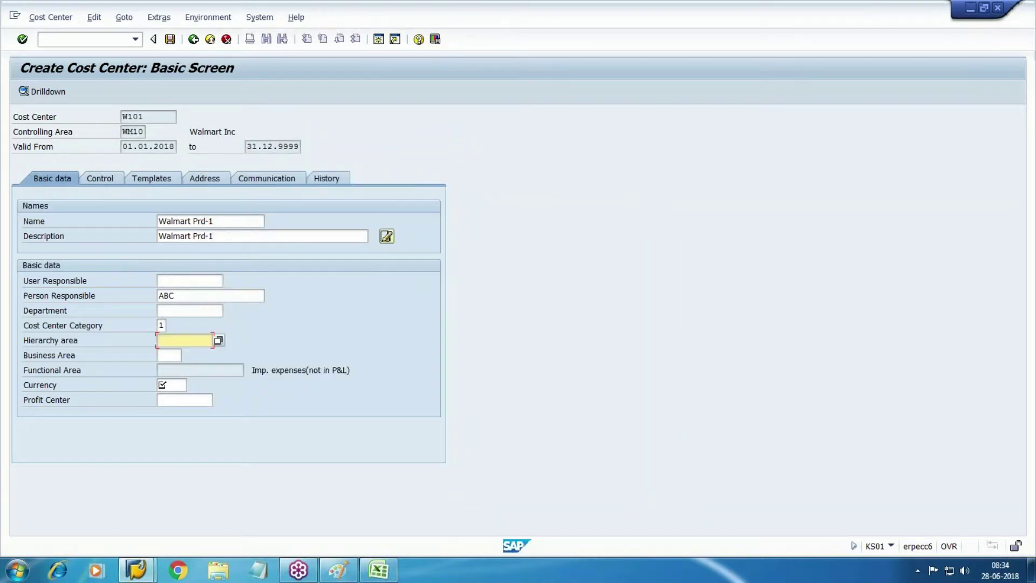
pyautogui.press('F4')
pyautogui.press('Down')
pyautogui.press('Return')
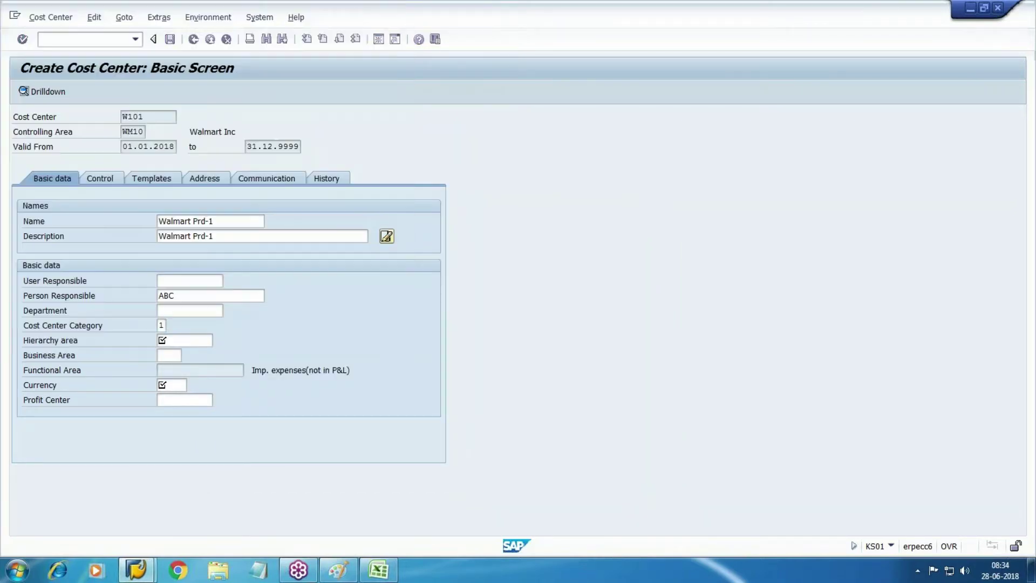
# Set business area UN1 and currency USD, then confirm past the profit center warning.
pyautogui.press('Tab')
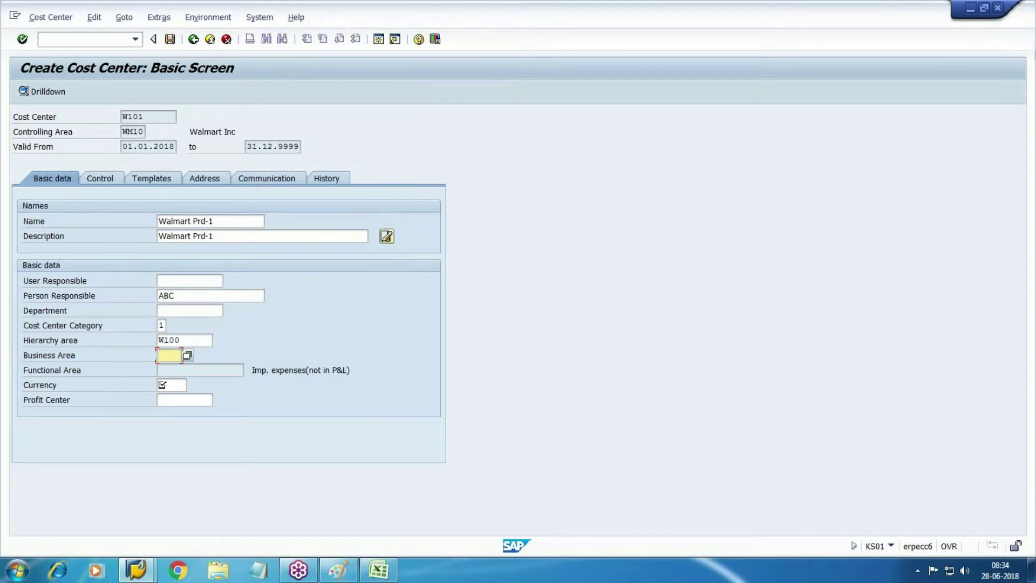
pyautogui.write('UN1')
pyautogui.click(162, 385)
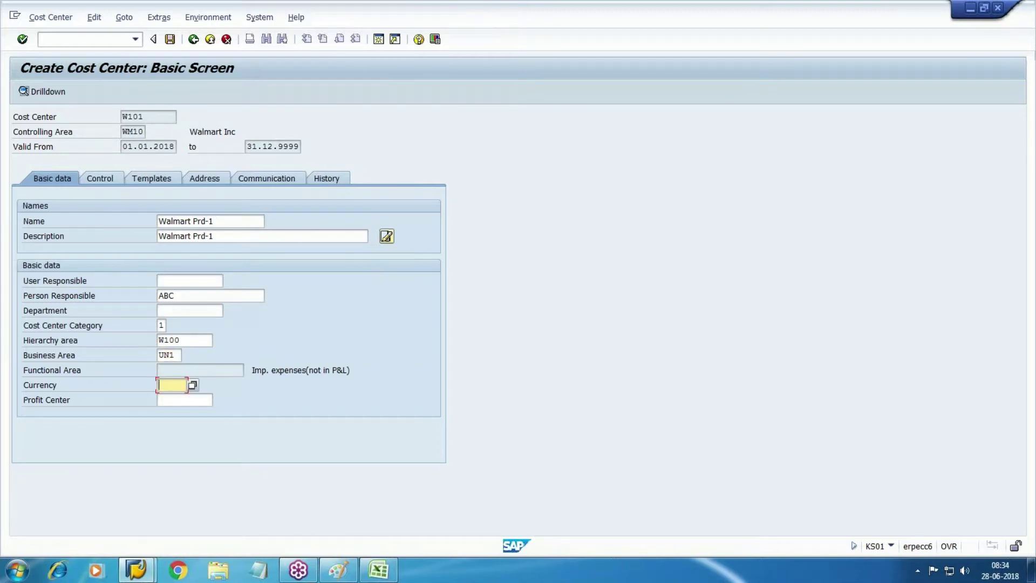
pyautogui.write('USD')
pyautogui.press('Return')
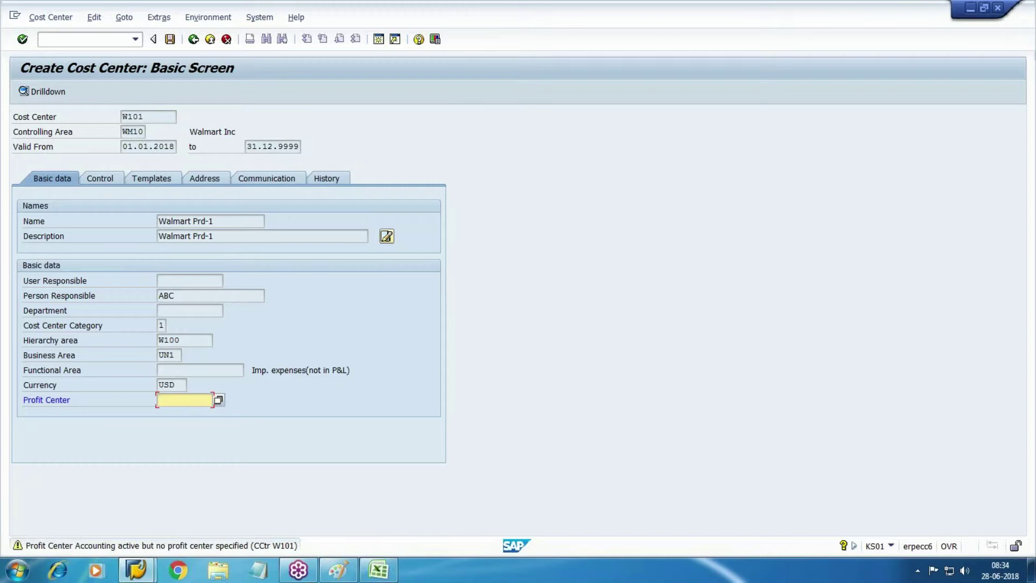
pyautogui.press('Return')
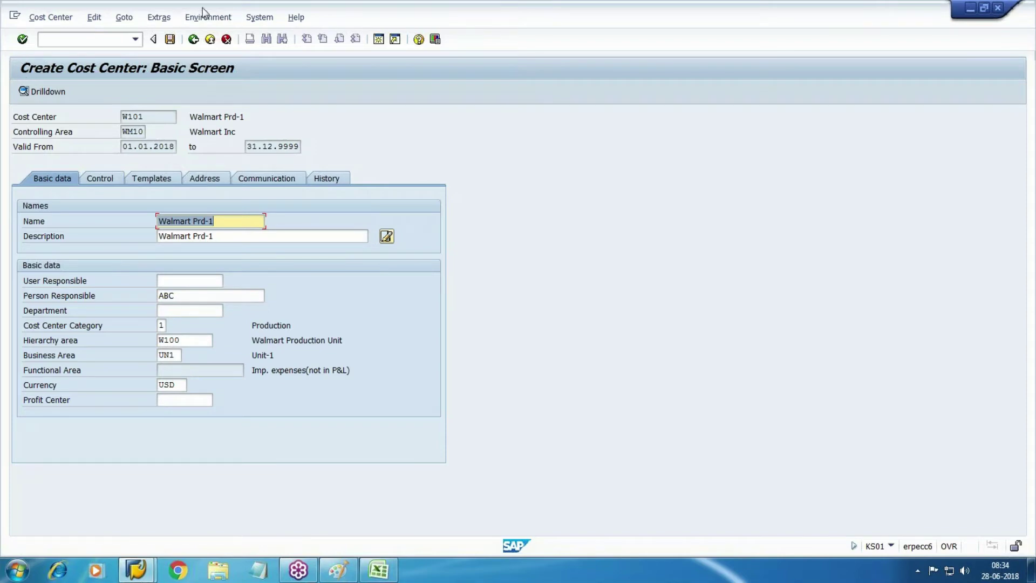
# Save cost center W101 and close the activity chooser.
pyautogui.click(170, 39)
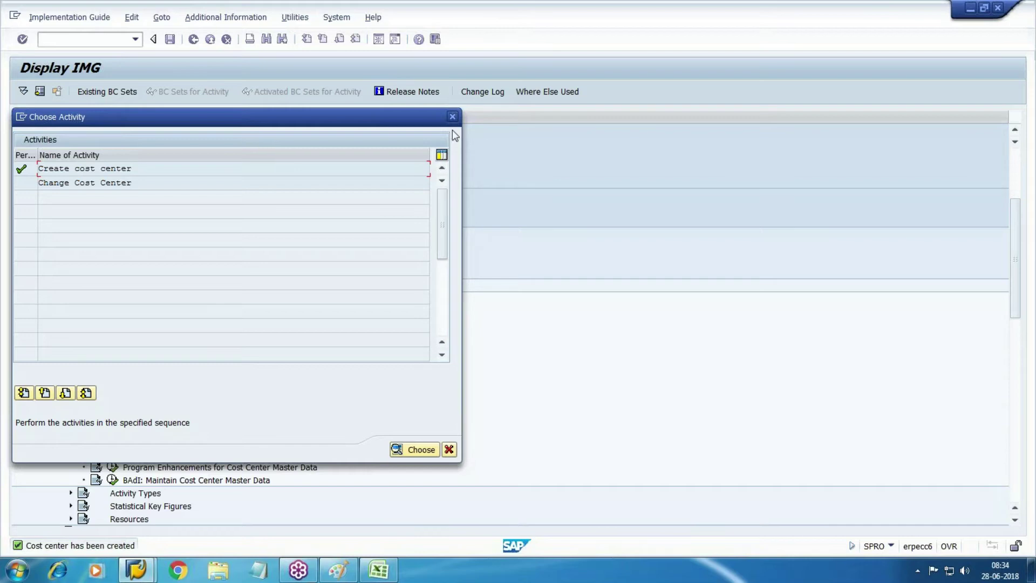
pyautogui.press('Escape')
pyautogui.scroll(-2, 208, 456)
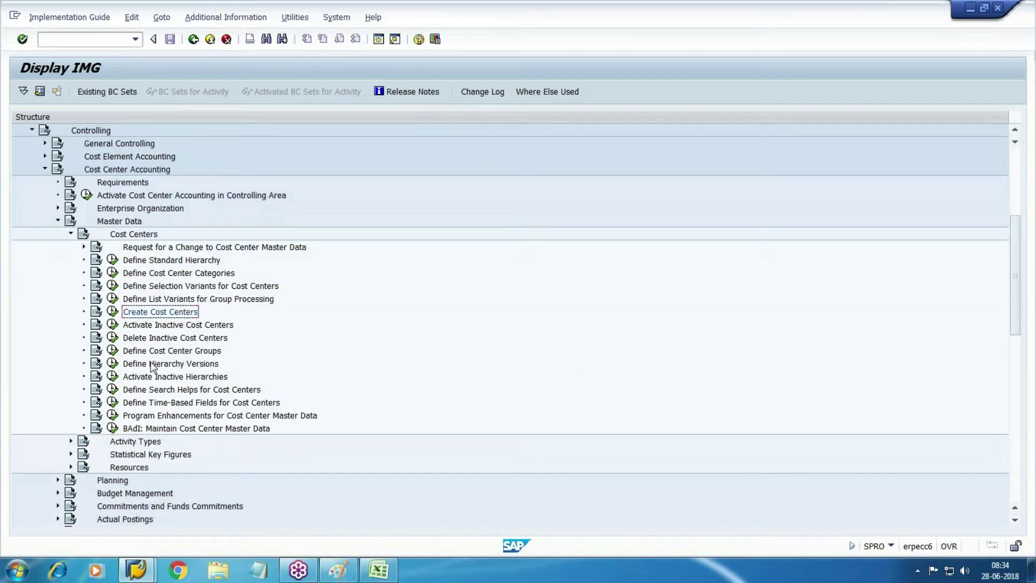
# Check W101's master data through Change Cost Center, then leave without changes.
pyautogui.click(112, 312)
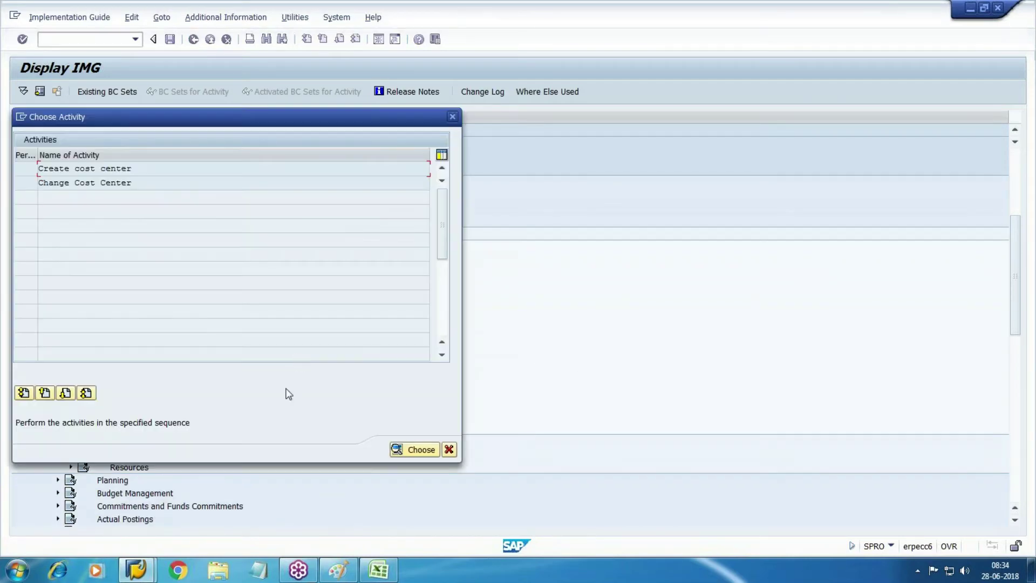
pyautogui.click(60, 182)
pyautogui.doubleClick(60, 183)
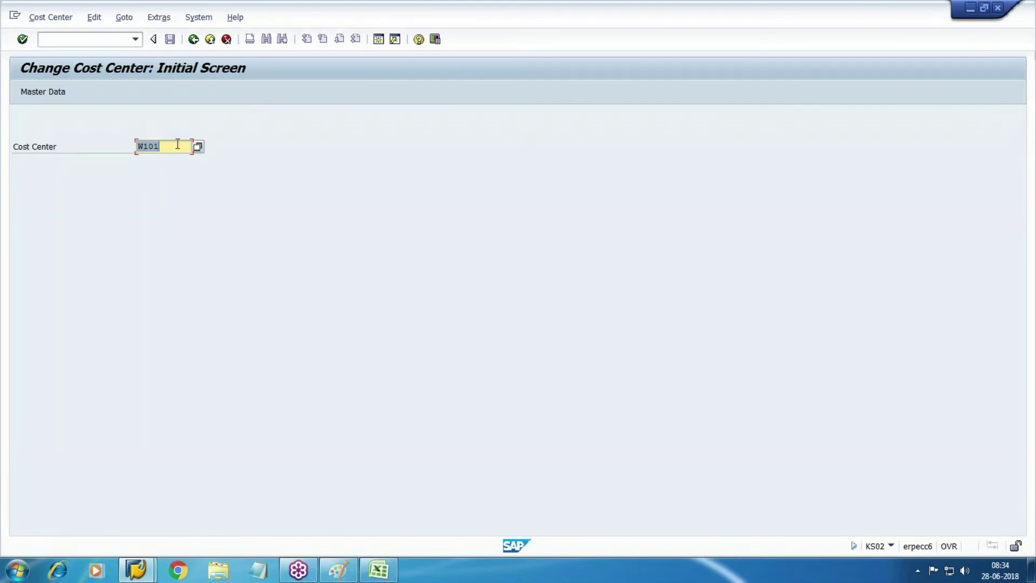
pyautogui.press('Return')
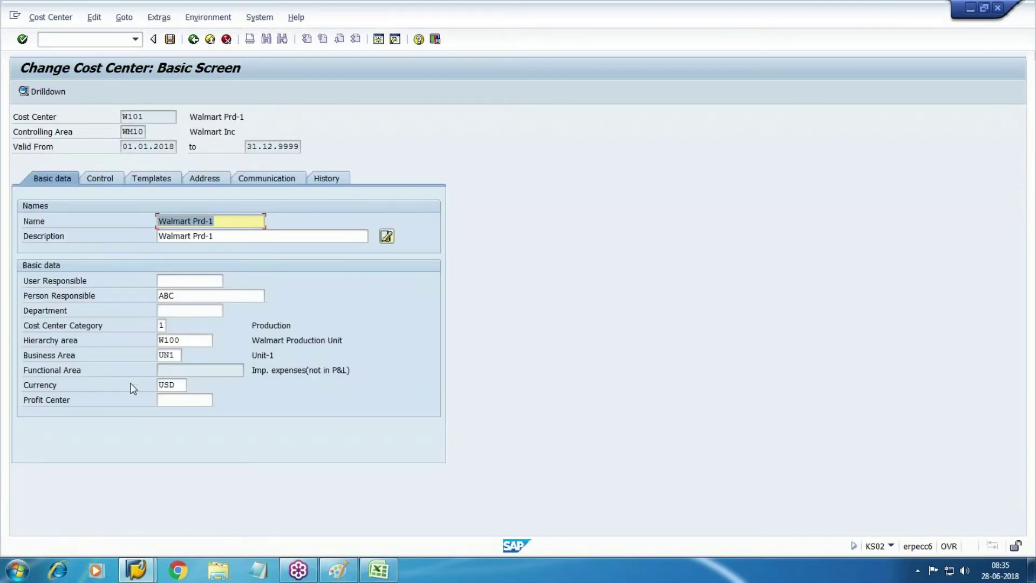
pyautogui.press('F3')
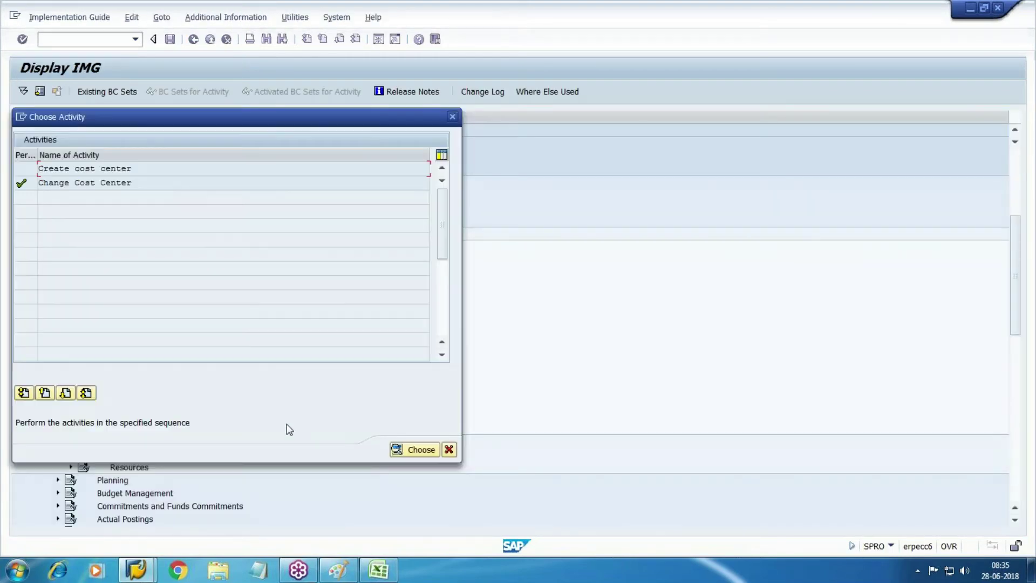
pyautogui.press('F12')
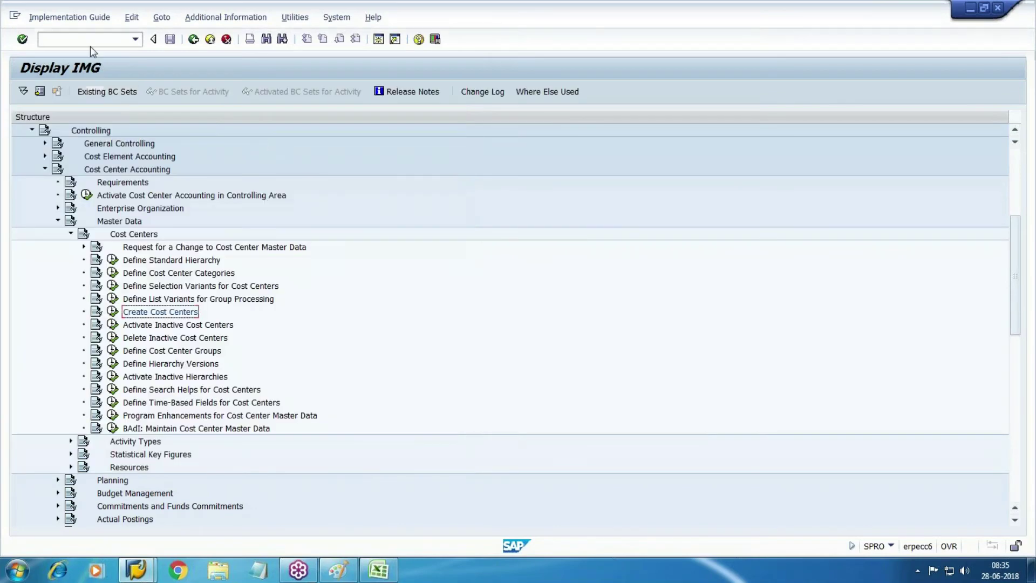
# Return to Easy Access with /n and launch KS01 under Cost Center Accounting > Master Data > Cost Center > Individual Processing.
pyautogui.write('/n')
pyautogui.press('Return')
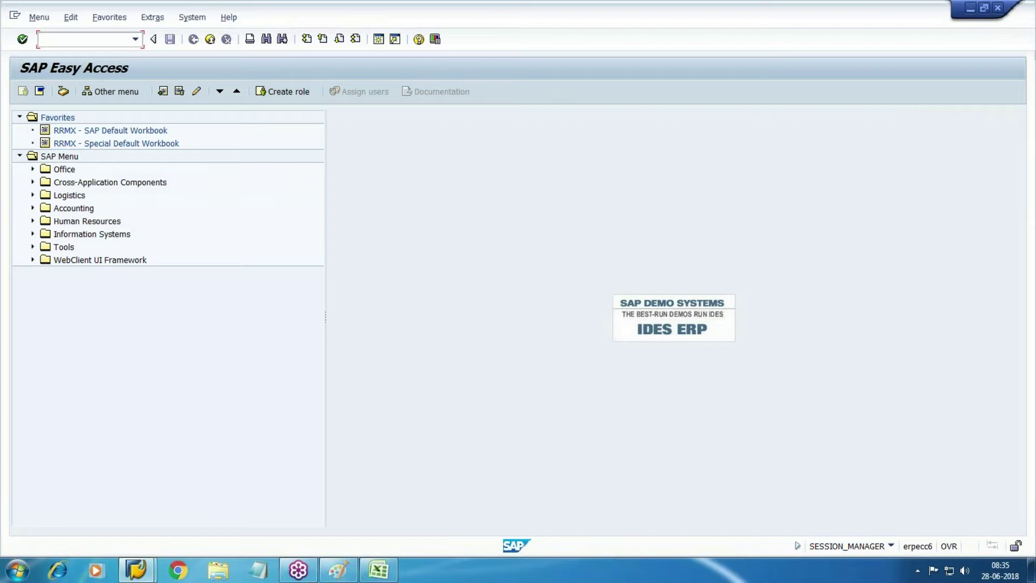
pyautogui.click(32, 208)
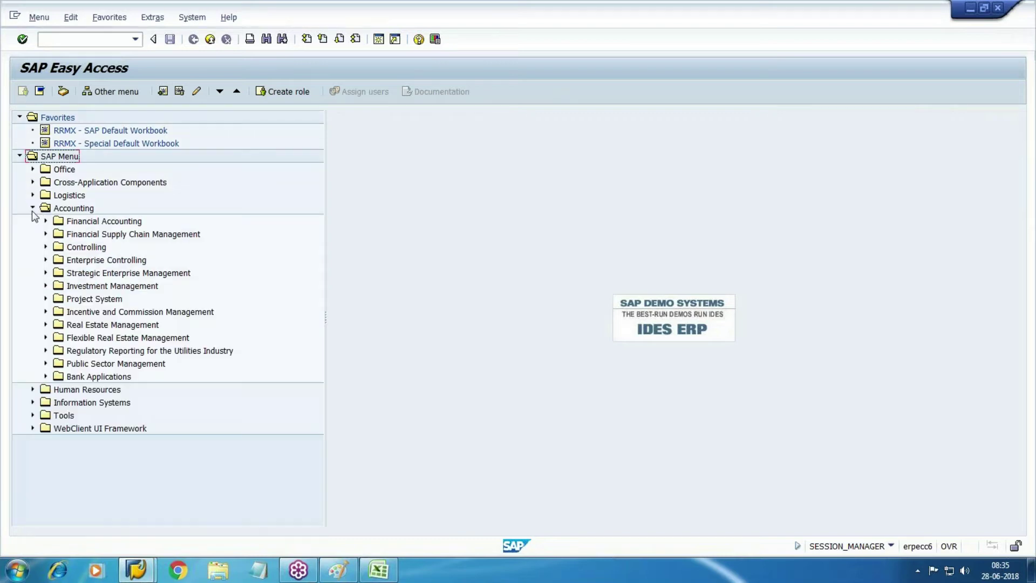
pyautogui.click(44, 247)
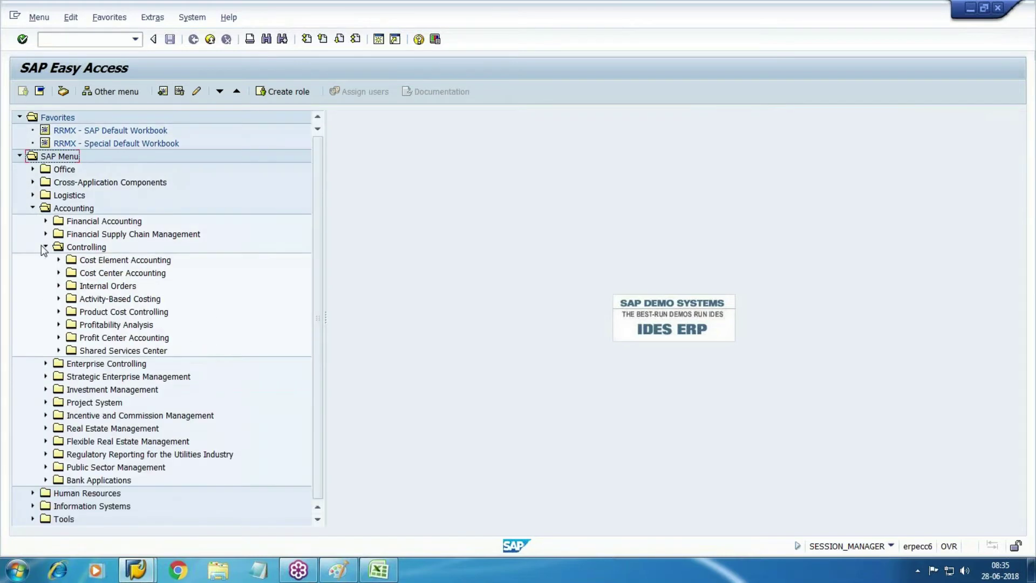
pyautogui.click(58, 274)
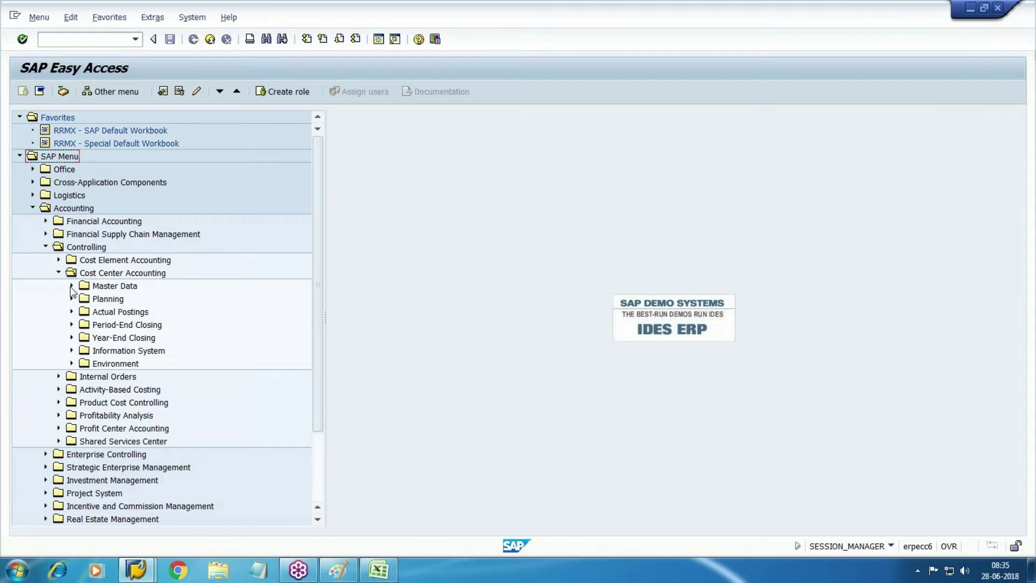
pyautogui.click(71, 286)
pyautogui.scroll(-2, 83, 332)
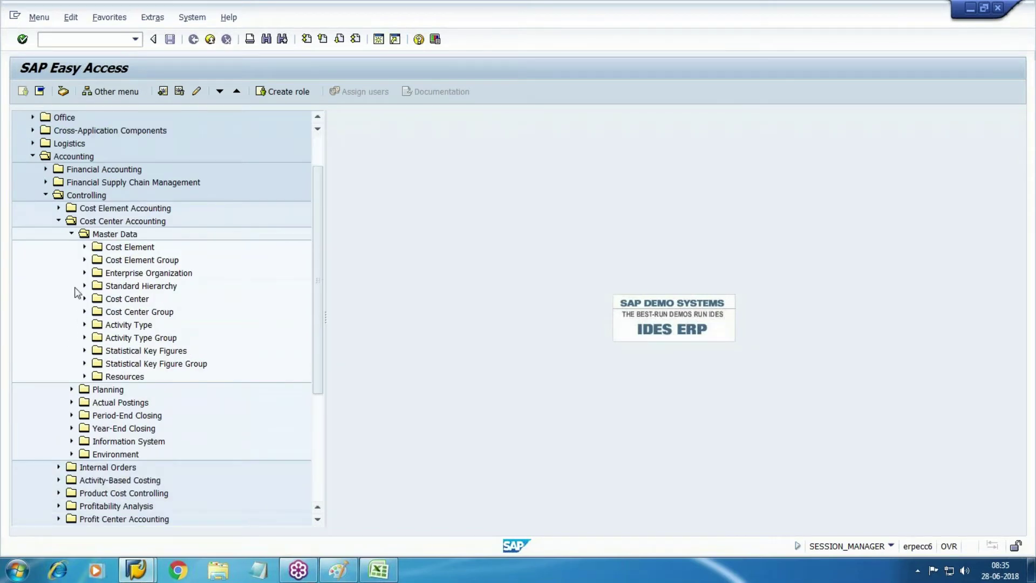
pyautogui.click(84, 299)
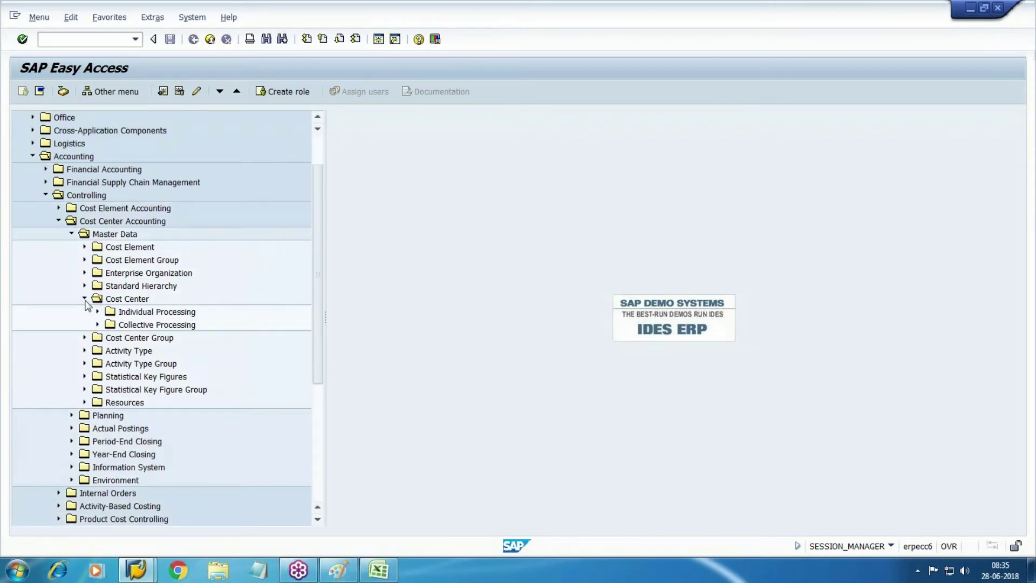
pyautogui.scroll(-3, 87, 305)
pyautogui.click(98, 234)
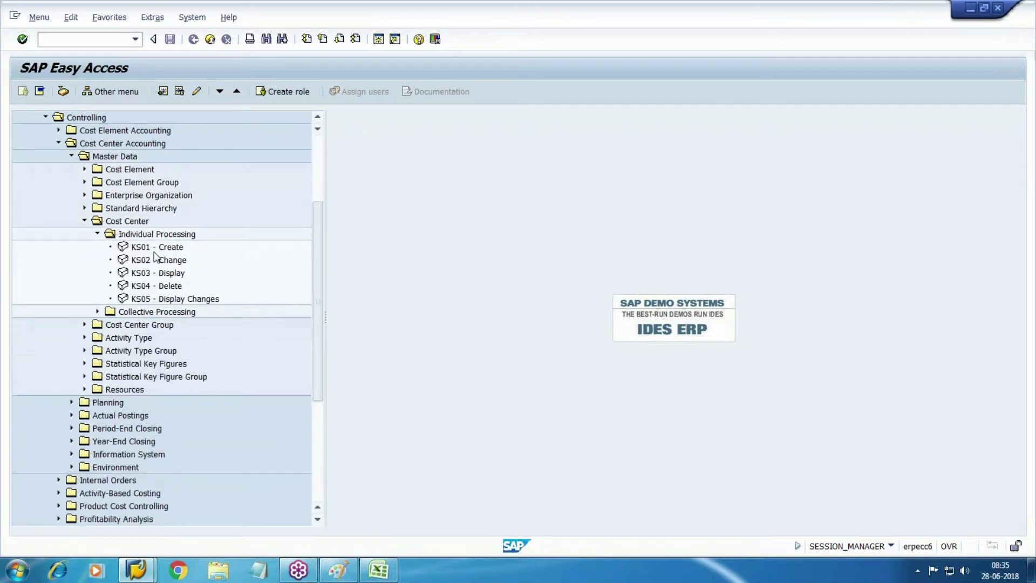
pyautogui.click(162, 247)
pyautogui.press('Return')
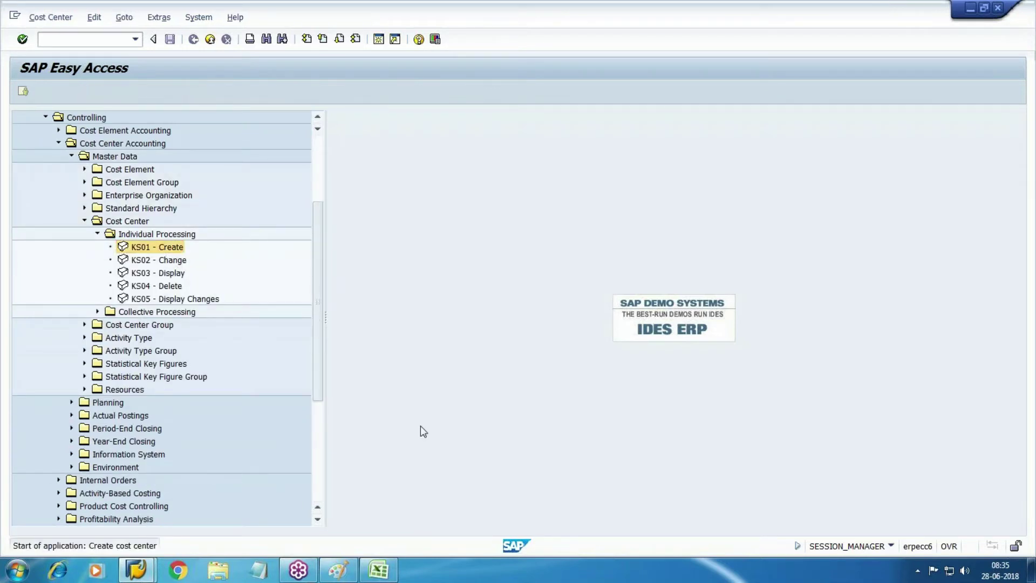
# Start cost center W102 with name and description 'Walmart Prd-2' and a person responsible.
pyautogui.write('W102')
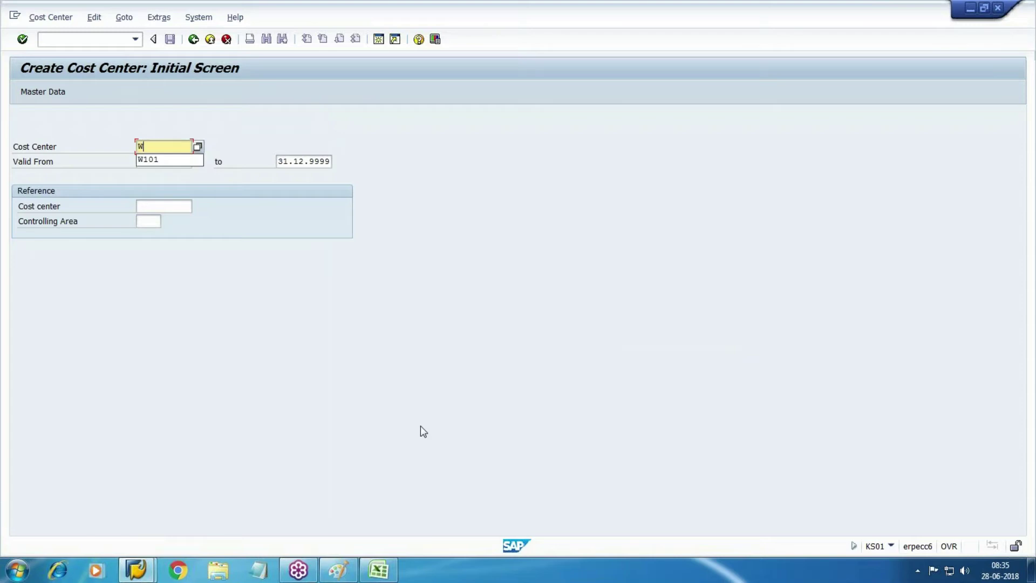
pyautogui.press('Return')
pyautogui.hotkey('shift', 'Tab')
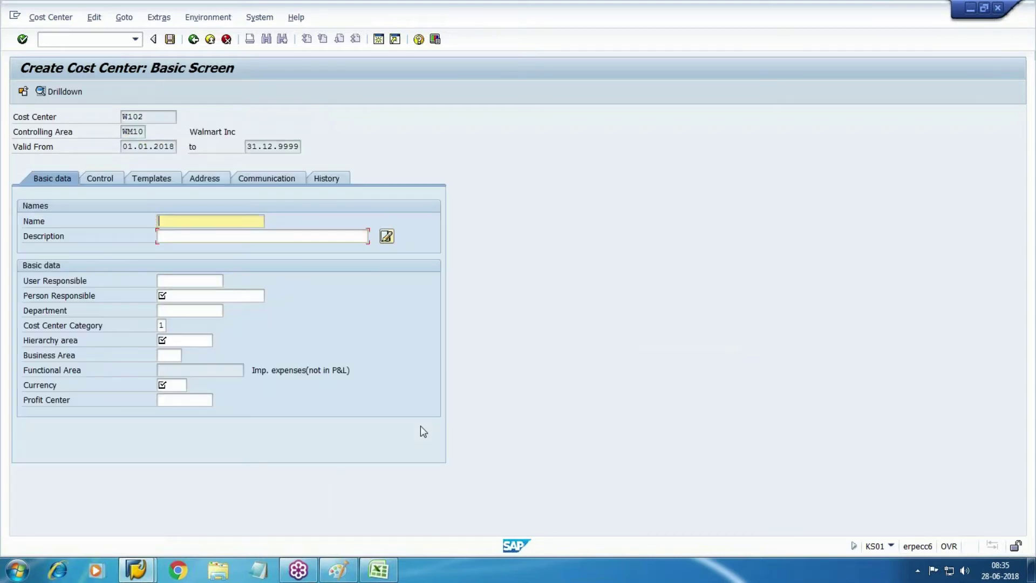
pyautogui.write('W')
pyautogui.press('Down')
pyautogui.press('Return')
pyautogui.press('BackSpace')
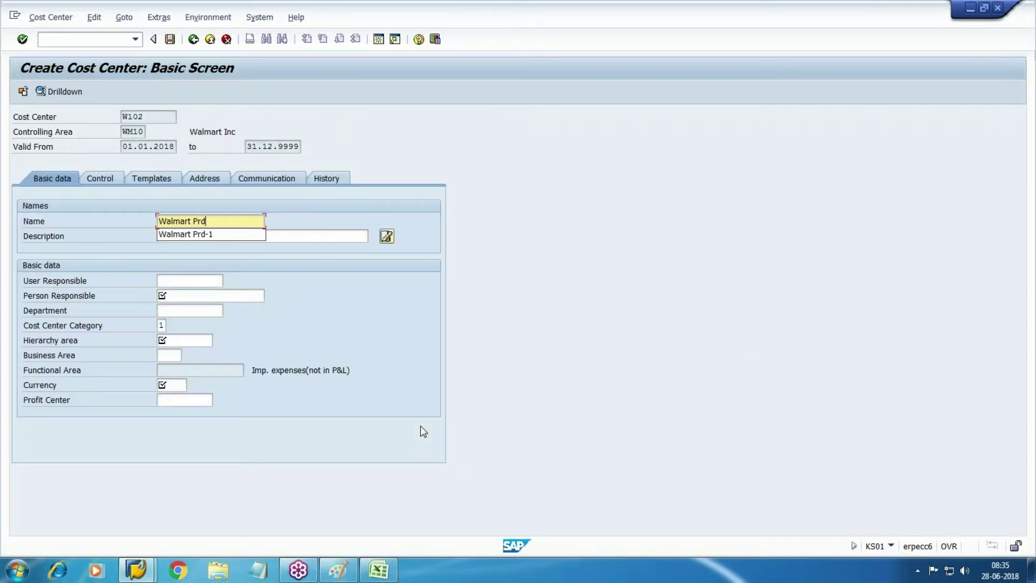
pyautogui.write('2')
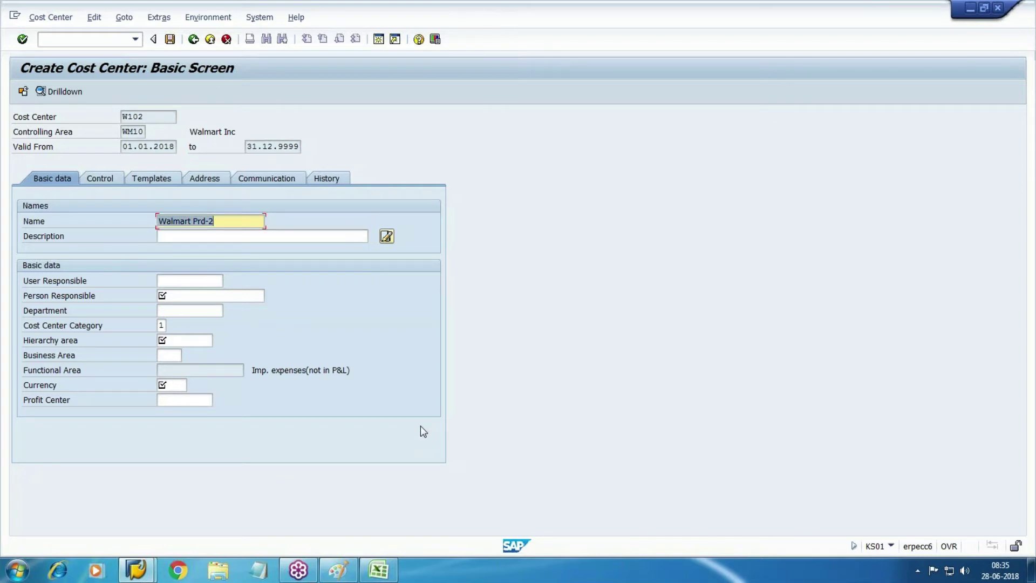
pyautogui.press('Tab')
pyautogui.write('Walmart Prd-2')
pyautogui.press('Tab')
pyautogui.press('Tab')
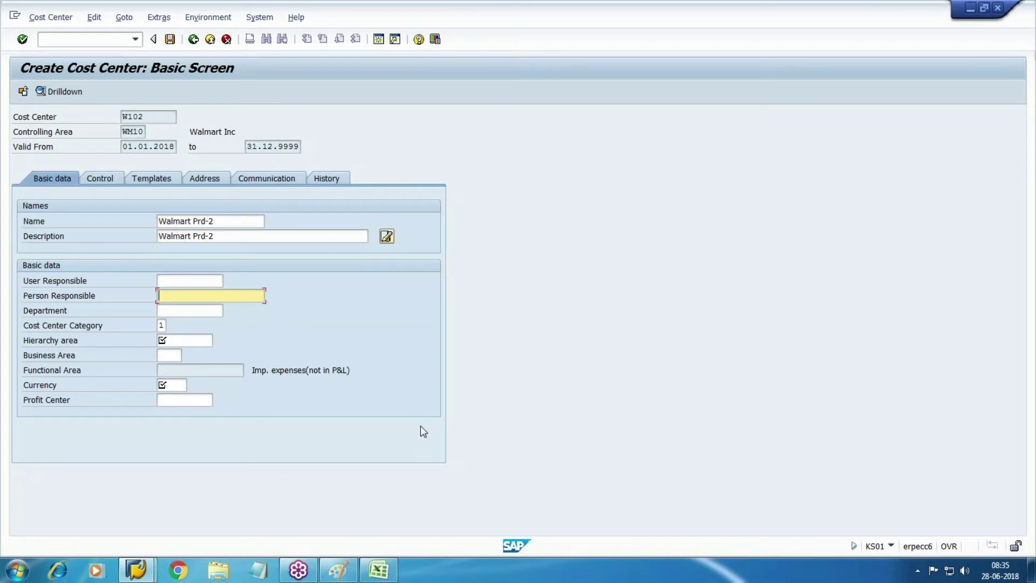
pyautogui.write('xyz')
pyautogui.press('Tab')
pyautogui.press('Tab')
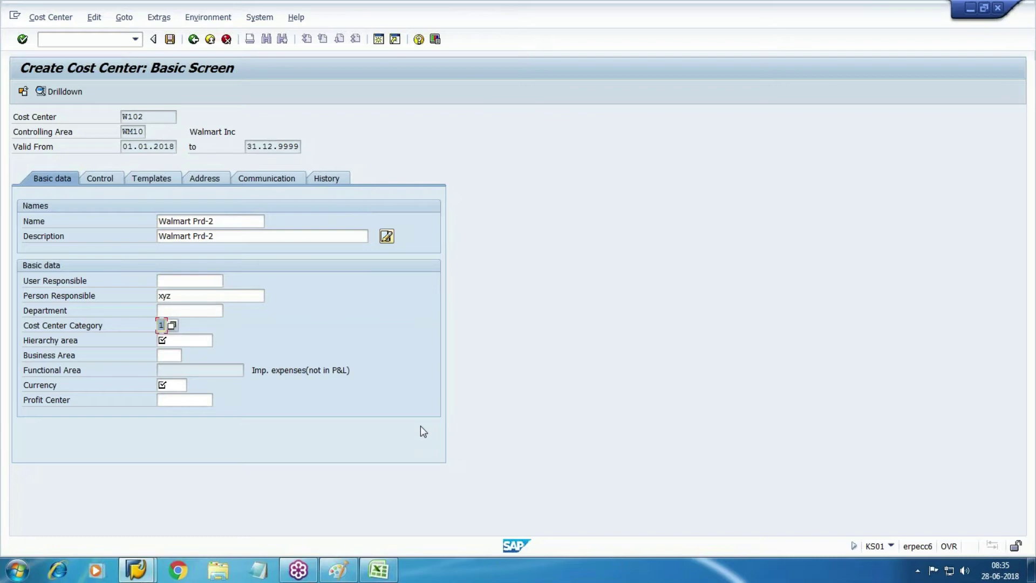
# Set hierarchy area W100 Walmart Production Unit and business area UN2.
pyautogui.press('Tab')
pyautogui.press('F4')
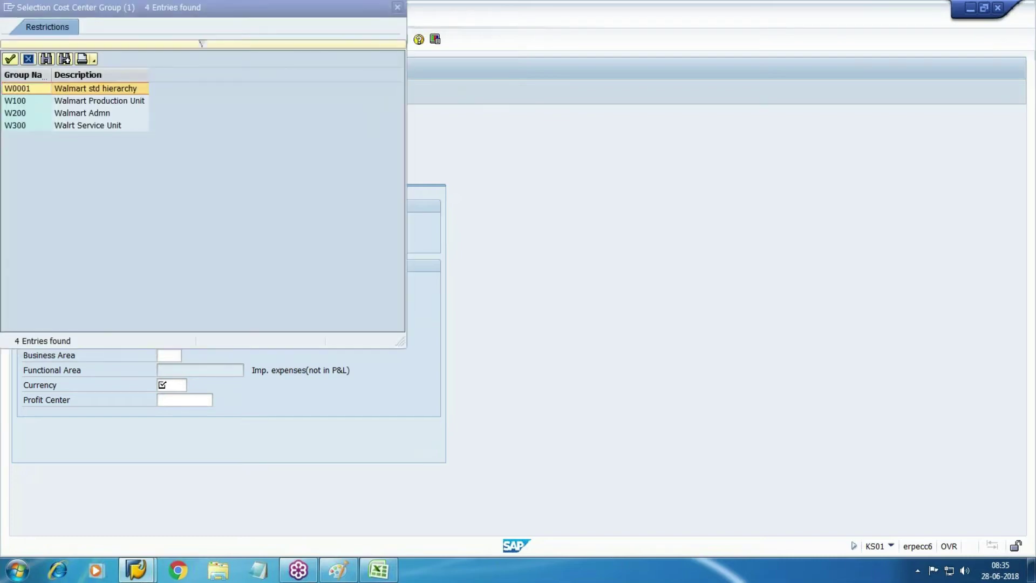
pyautogui.click(15, 100)
pyautogui.press('Return')
pyautogui.press('Tab')
pyautogui.press('Tab')
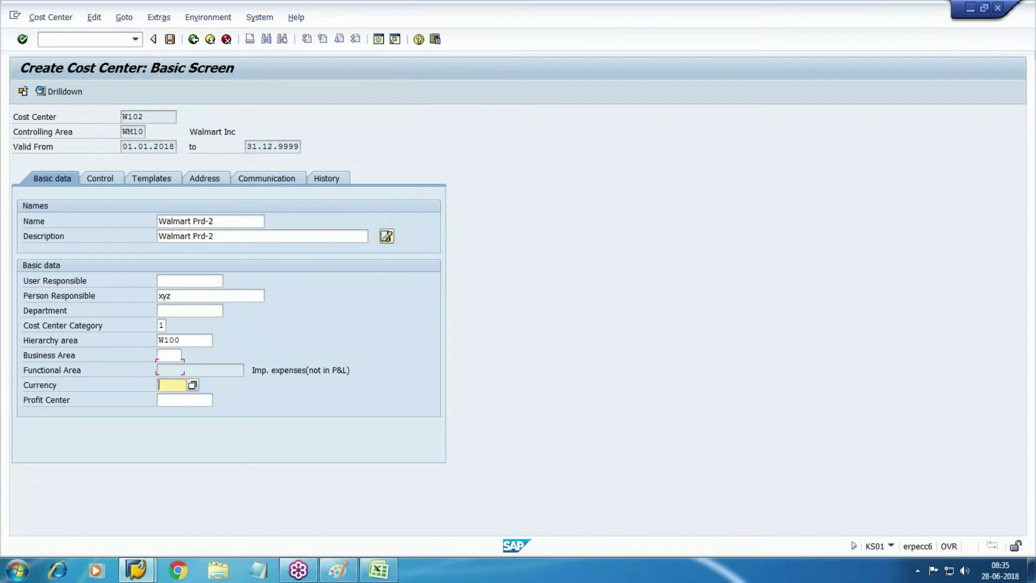
pyautogui.hotkey('shift', 'Tab')
pyautogui.write('U')
pyautogui.press('Down')
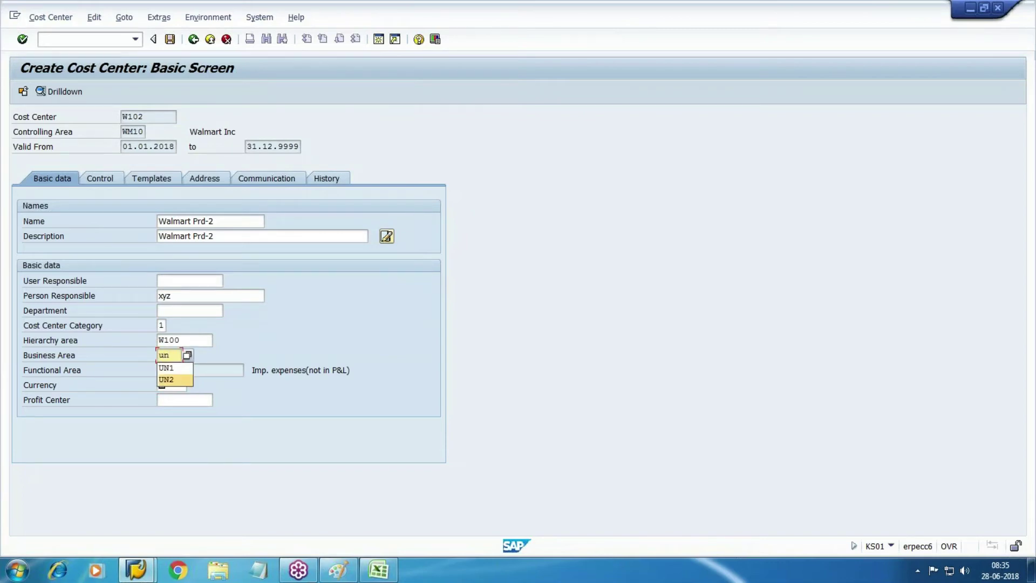
pyautogui.press('Return')
# Set currency USD and save cost center W102, checking the Paint diagram.
pyautogui.press('Tab')
pyautogui.write('US')
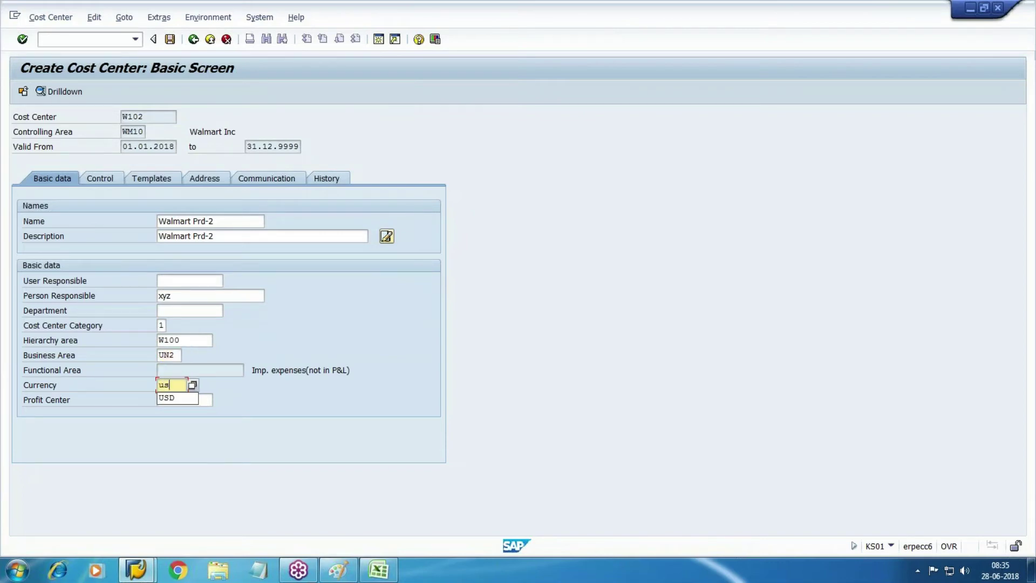
pyautogui.press('Down')
pyautogui.press('Return')
pyautogui.press('Return')
pyautogui.hotkey('ctrl', 's')
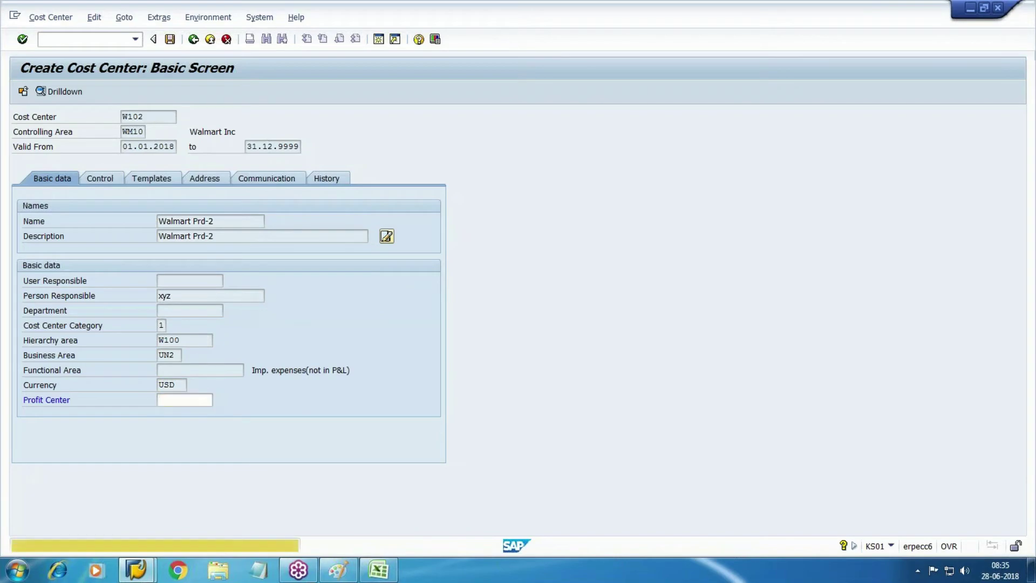
pyautogui.hotkey('alt', 'Tab')
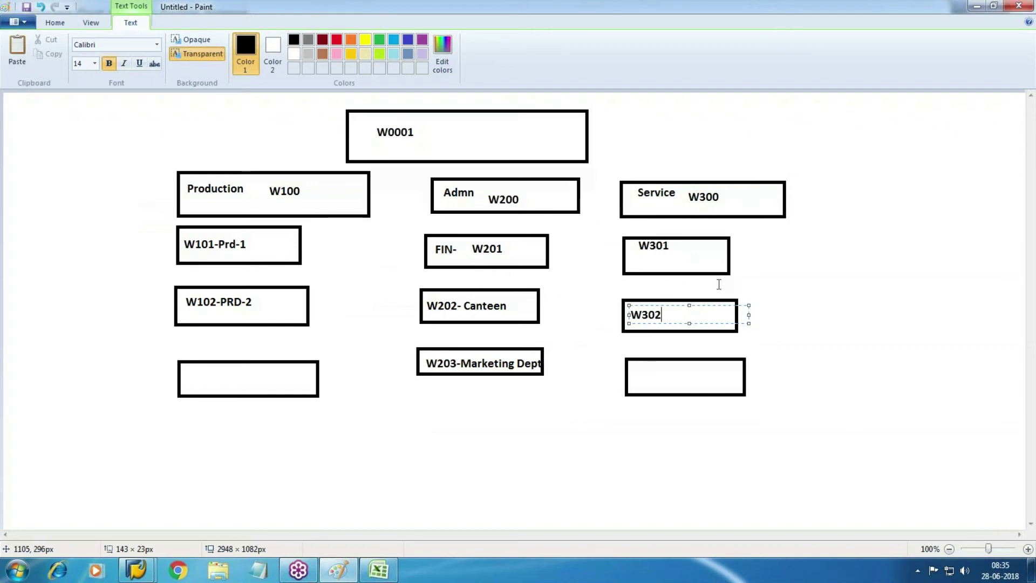
pyautogui.hotkey('alt', 'Tab')
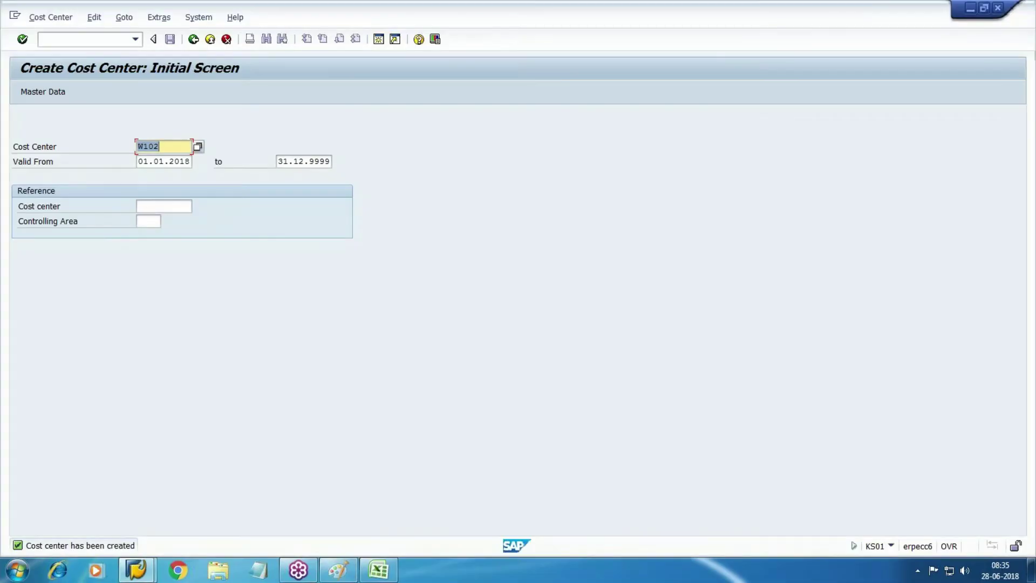
# Correct the new cost center number from W103 to W201 and open its details.
pyautogui.write('W103')
pyautogui.hotkey('alt', 'Tab')
pyautogui.hotkey('alt', 'Tab')
pyautogui.write('W201')
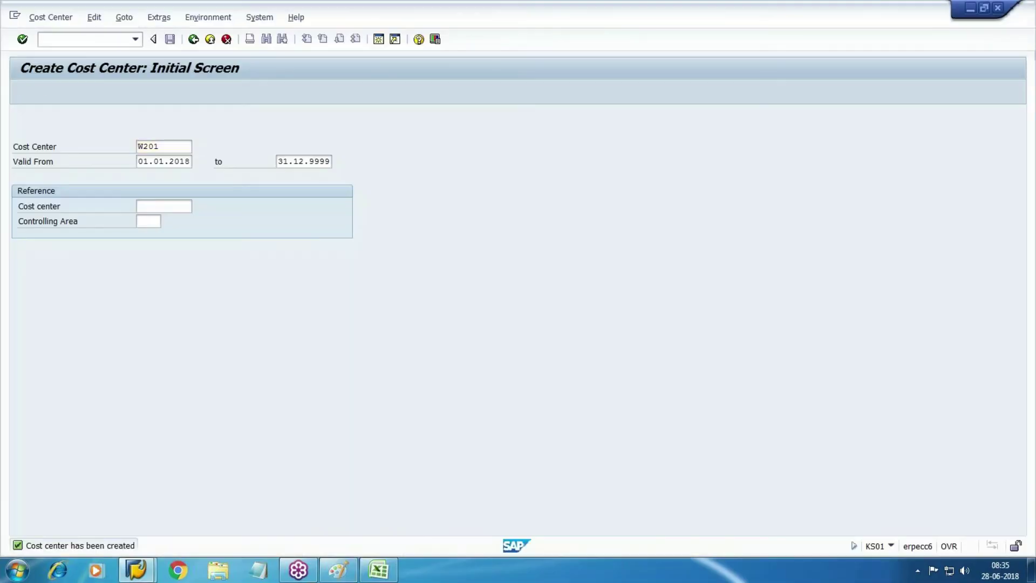
pyautogui.press('Return')
# Name cost center W201 'Walmart Admn' and copy it into the description.
pyautogui.write('Wa')
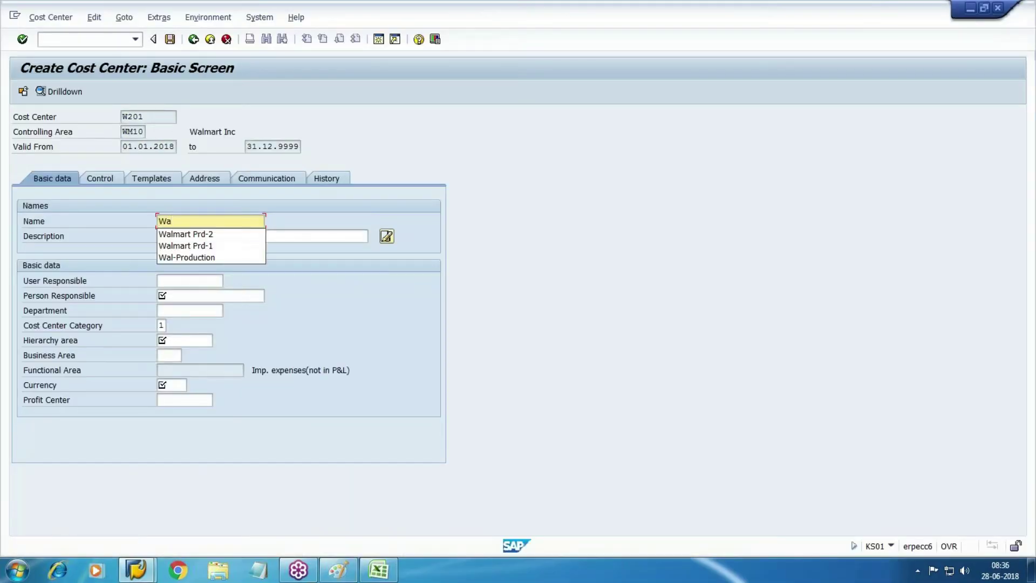
pyautogui.press('Down')
pyautogui.press('Return')
pyautogui.press('BackSpace')
pyautogui.press('BackSpace')
pyautogui.press('BackSpace')
pyautogui.press('BackSpace')
pyautogui.press('BackSpace')
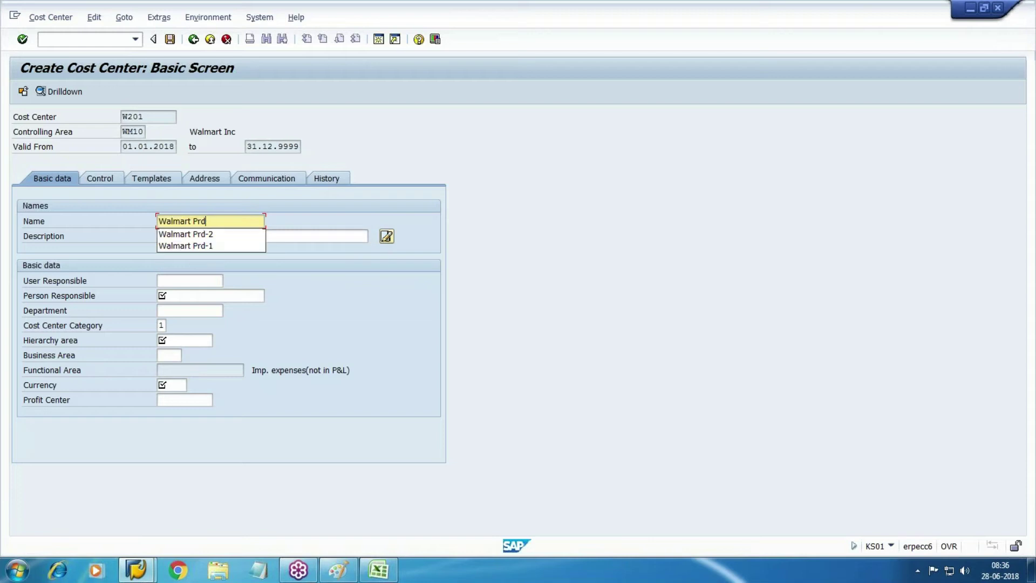
pyautogui.write('Admn')
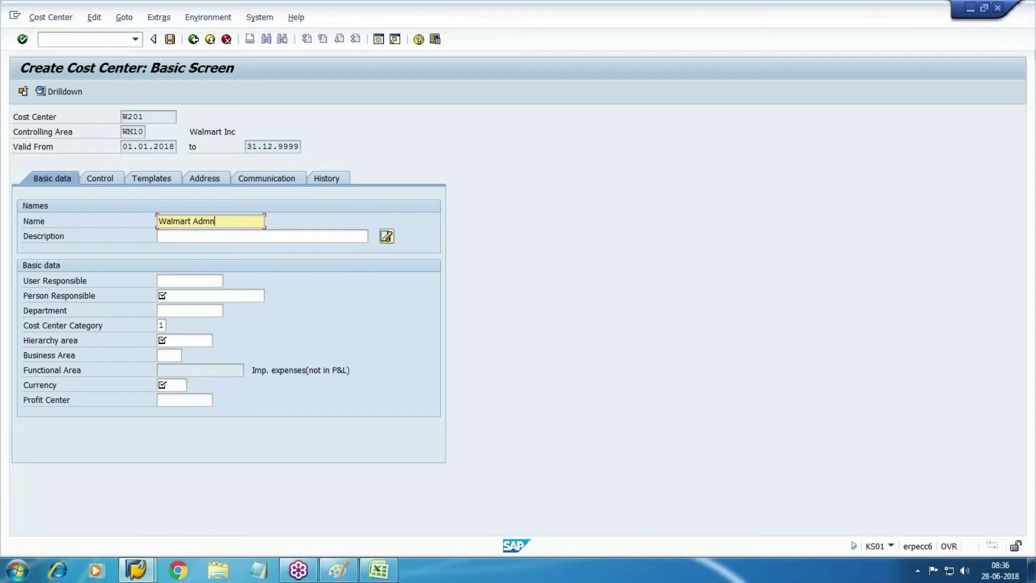
pyautogui.press('Tab')
pyautogui.hotkey('shift', 'Tab')
pyautogui.hotkey('ctrl', 'a')
pyautogui.hotkey('ctrl', 'c')
pyautogui.press('Tab')
pyautogui.hotkey('ctrl', 'v')
# Fill in the person responsible from the input history.
pyautogui.press('Tab')
pyautogui.press('Tab')
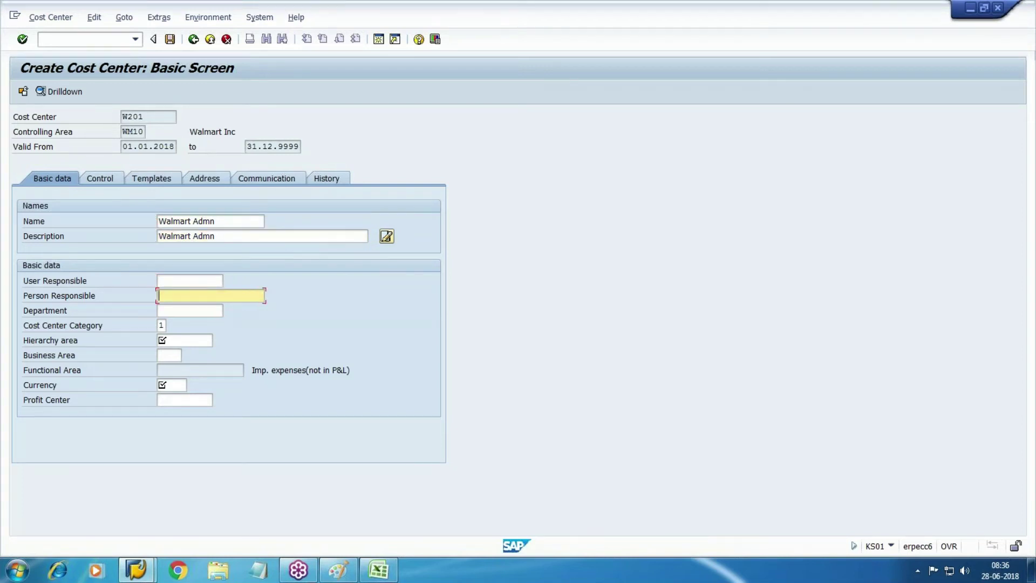
pyautogui.write('P')
pyautogui.press('Down')
pyautogui.press('Tab')
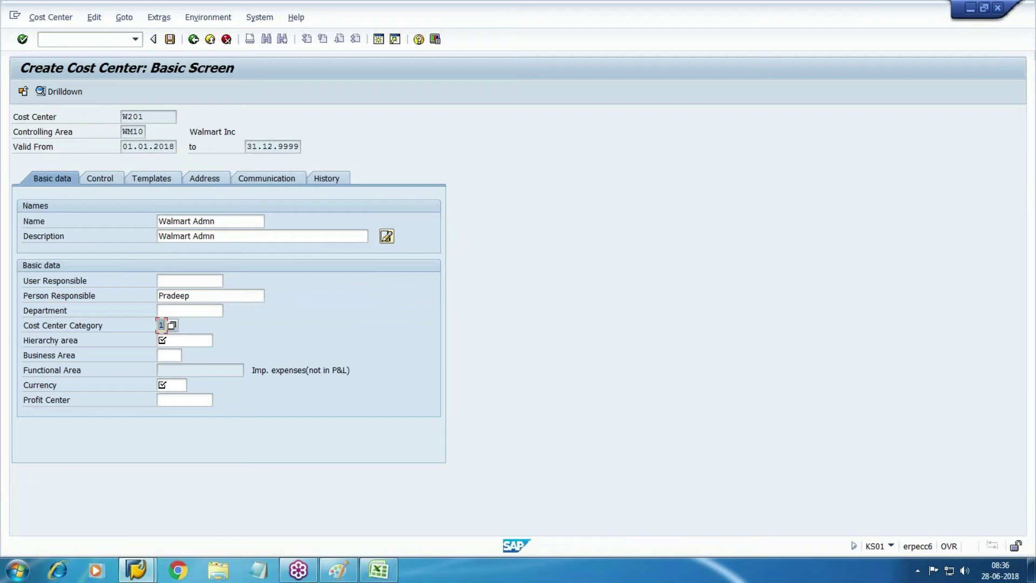
# Set category 4 Administration and hierarchy area W200 Walmart Admn.
pyautogui.press('F4')
pyautogui.press('Down')
pyautogui.press('Down')
pyautogui.press('Down')
pyautogui.press('Down')
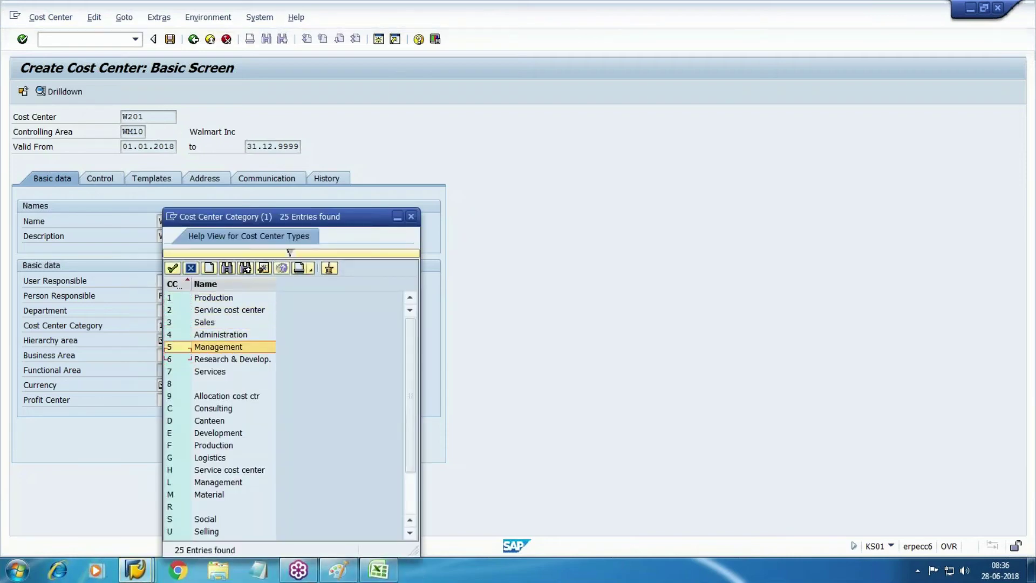
pyautogui.press('Up')
pyautogui.press('Return')
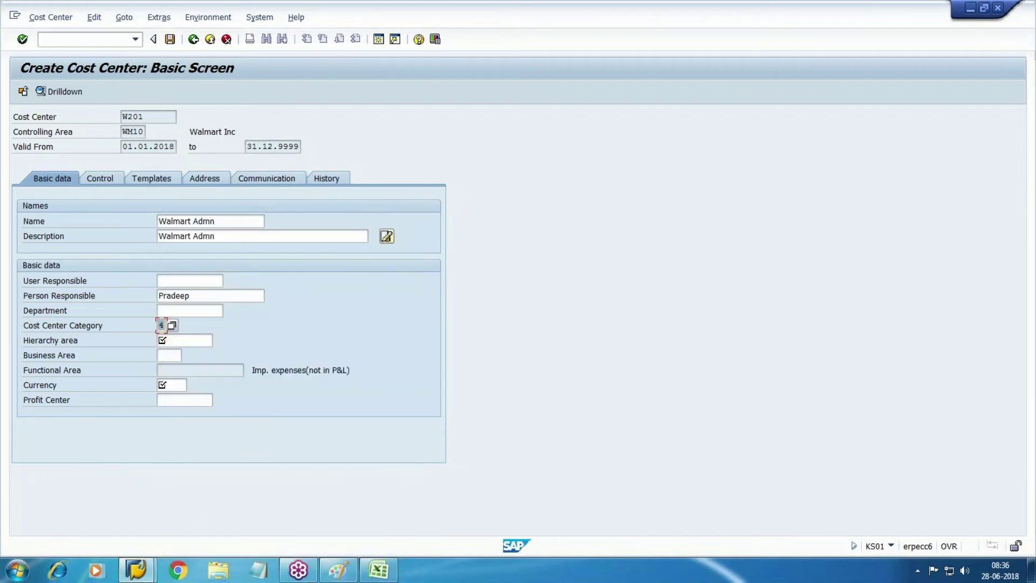
pyautogui.press('Tab')
pyautogui.press('F4')
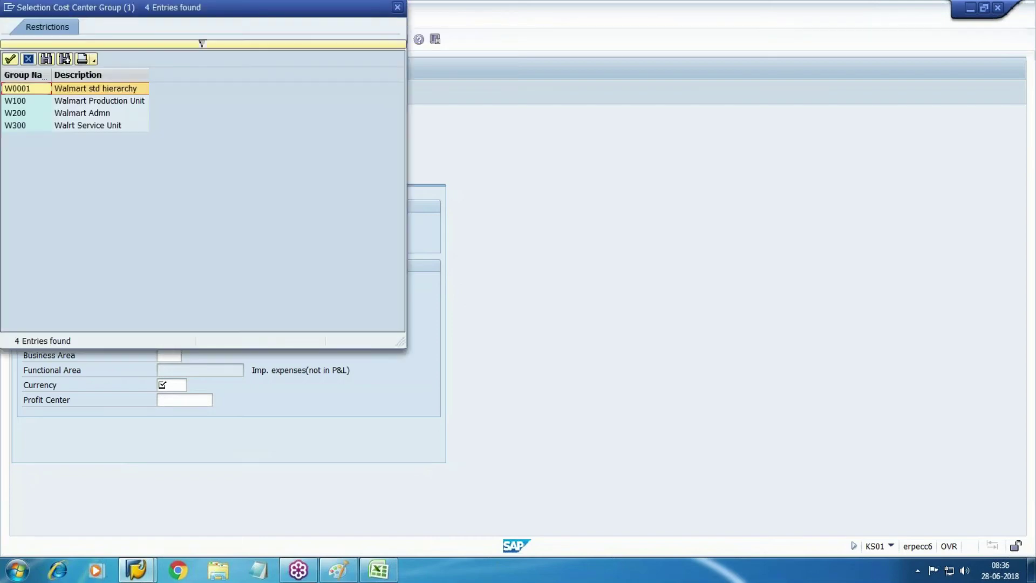
pyautogui.press('Down')
pyautogui.press('Down')
pyautogui.press('Return')
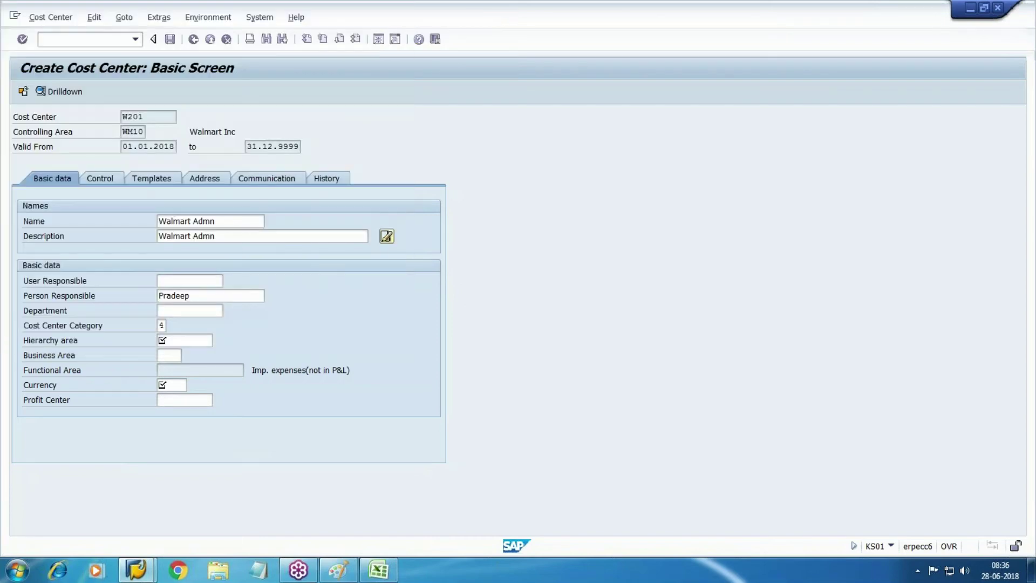
pyautogui.press('Tab')
pyautogui.press('Tab')
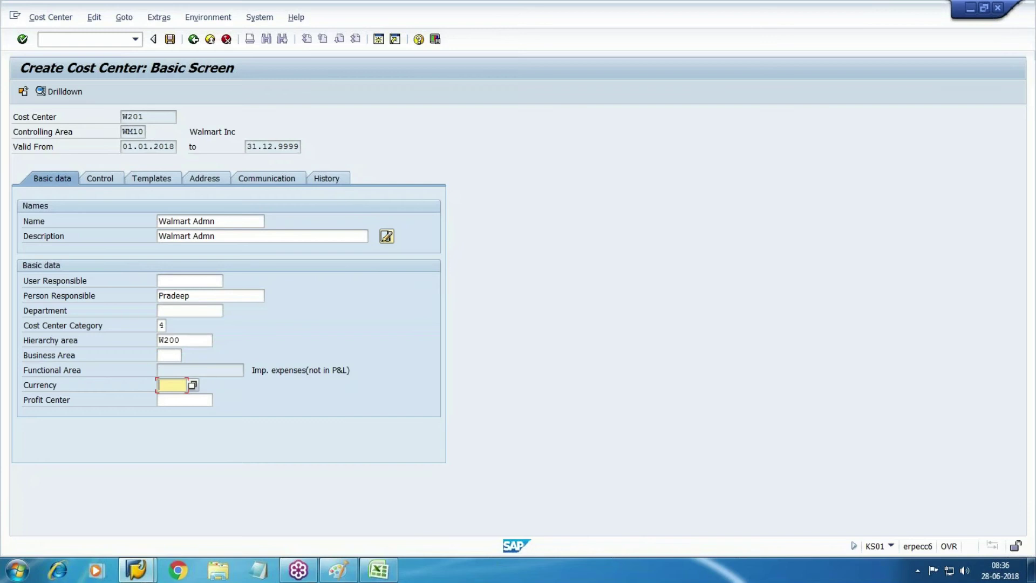
# Correct the currency to USD, validate and save cost center W201.
pyautogui.write('US')
pyautogui.press('Return')
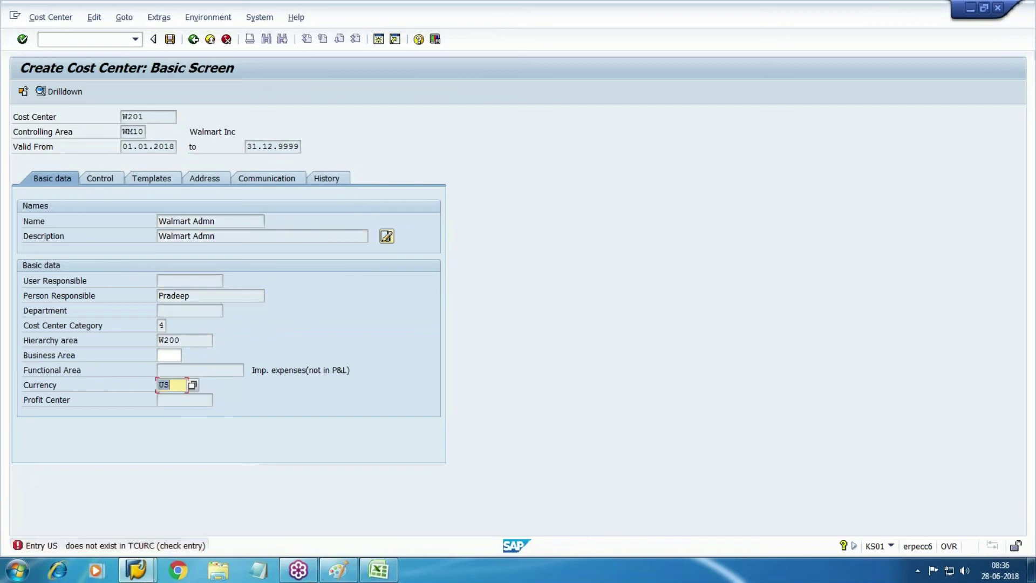
pyautogui.write('USD')
pyautogui.press('Return')
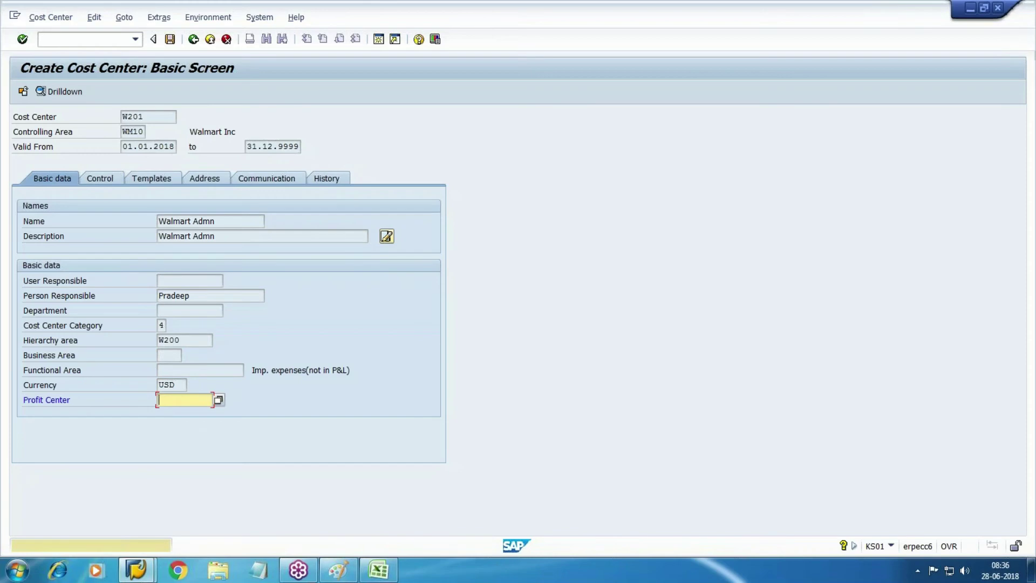
pyautogui.press('Return')
pyautogui.hotkey('ctrl', 's')
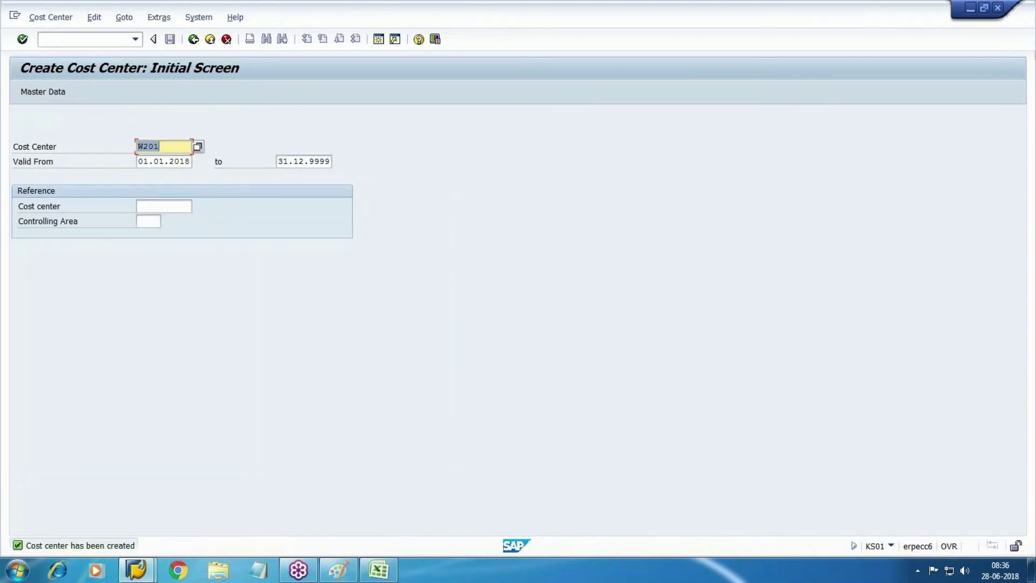
pyautogui.hotkey('alt', 'Tab')
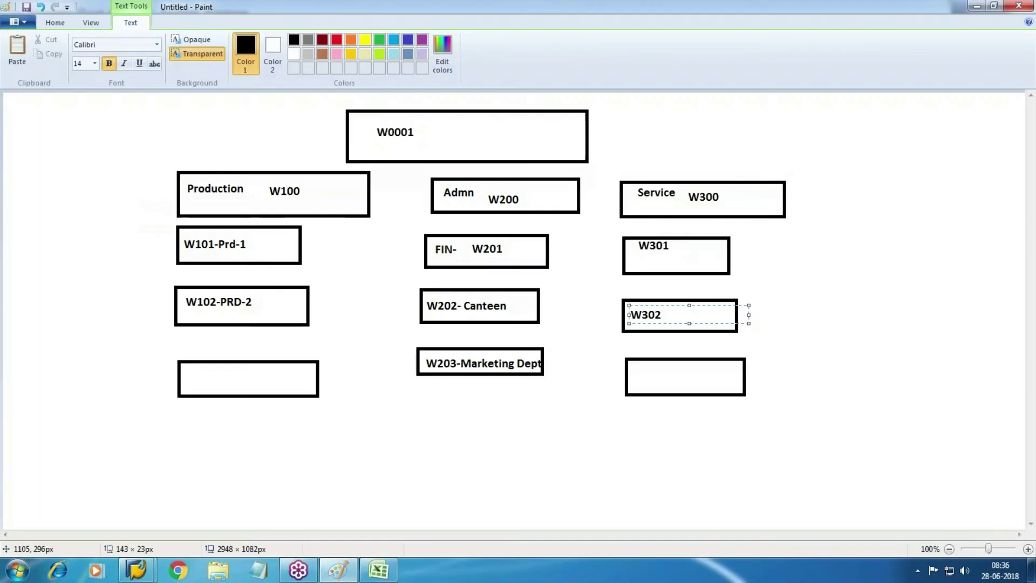
pyautogui.hotkey('alt', 'Tab')
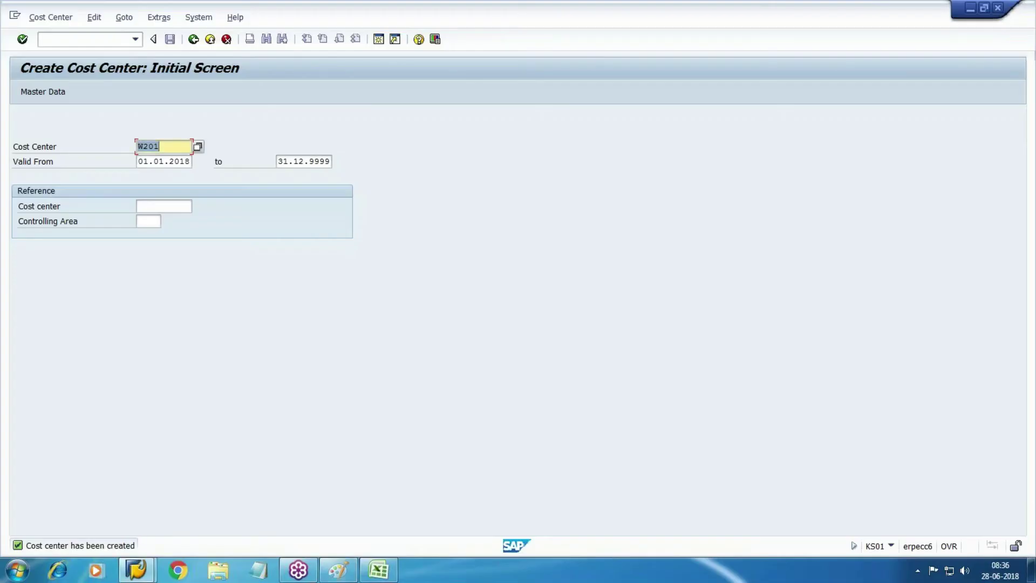
# Start cost center W301 named 'Walmart Maintenance', with a description and a person responsible.
pyautogui.write('W301')
pyautogui.press('Return')
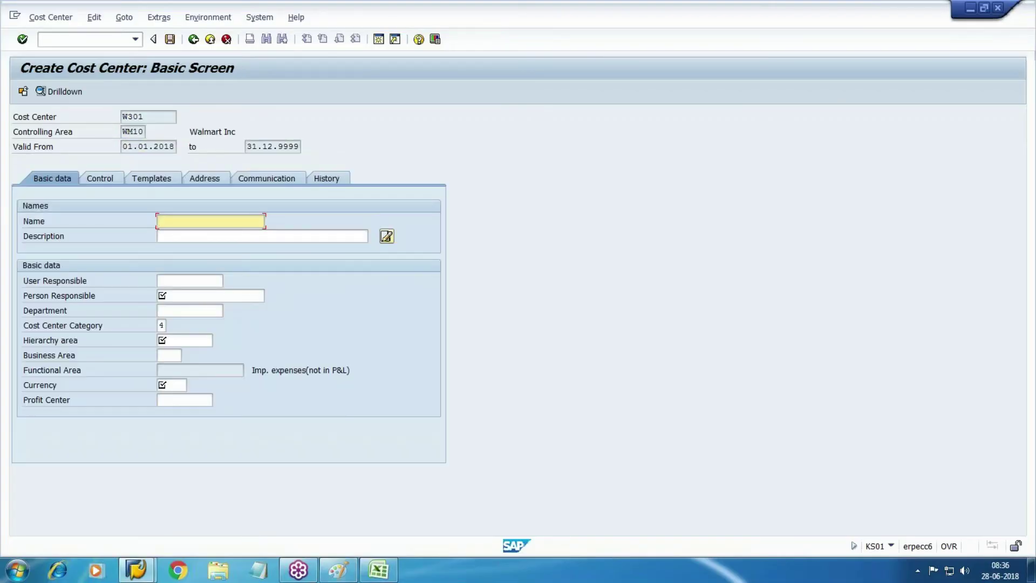
pyautogui.write('Wa')
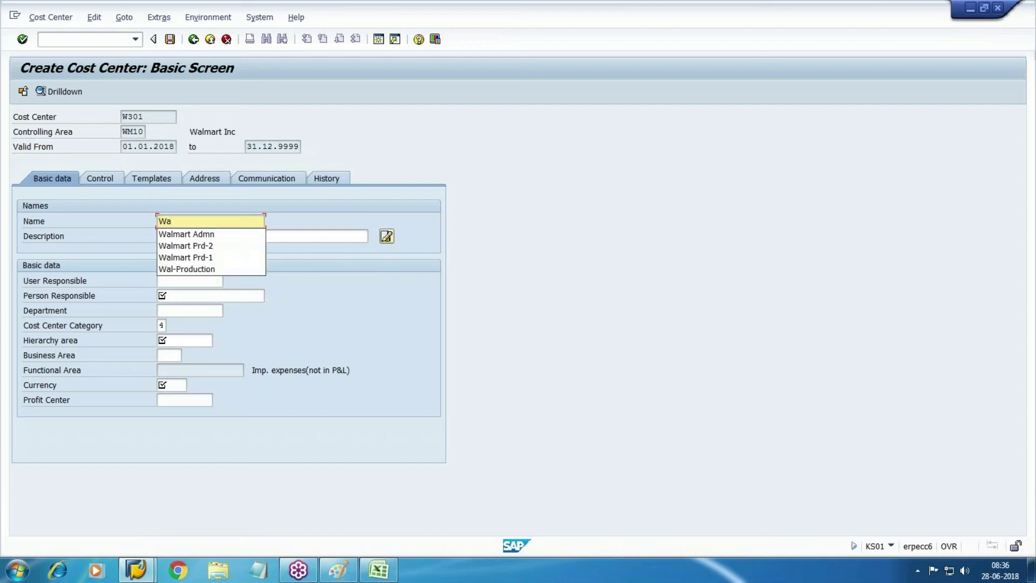
pyautogui.write('l')
pyautogui.press('Down')
pyautogui.press('Return')
pyautogui.press('BackSpace')
pyautogui.press('BackSpace')
pyautogui.press('BackSpace')
pyautogui.press('BackSpace')
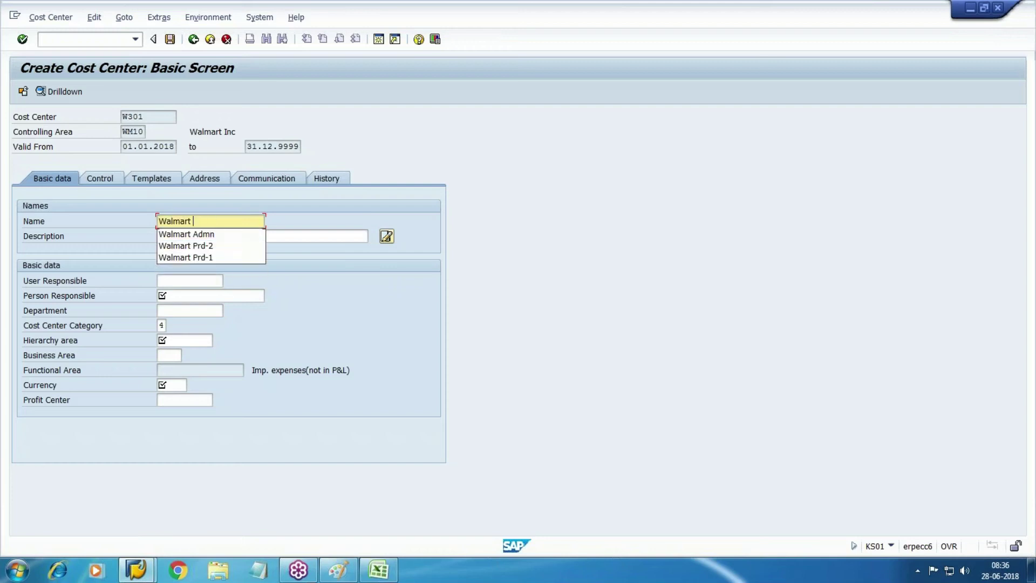
pyautogui.write('Maintenance')
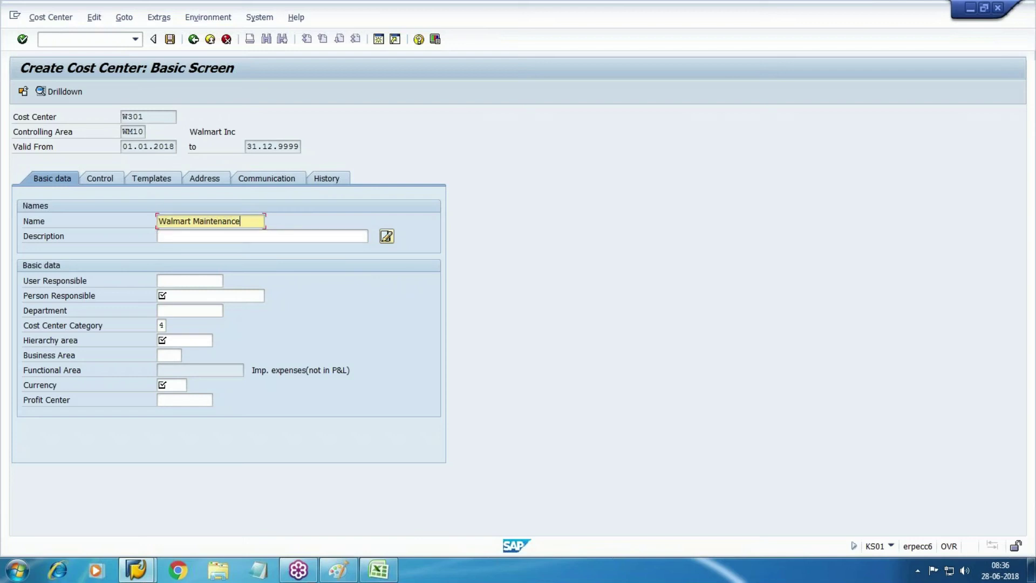
pyautogui.press('Tab')
pyautogui.hotkey('ctrl', 'v')
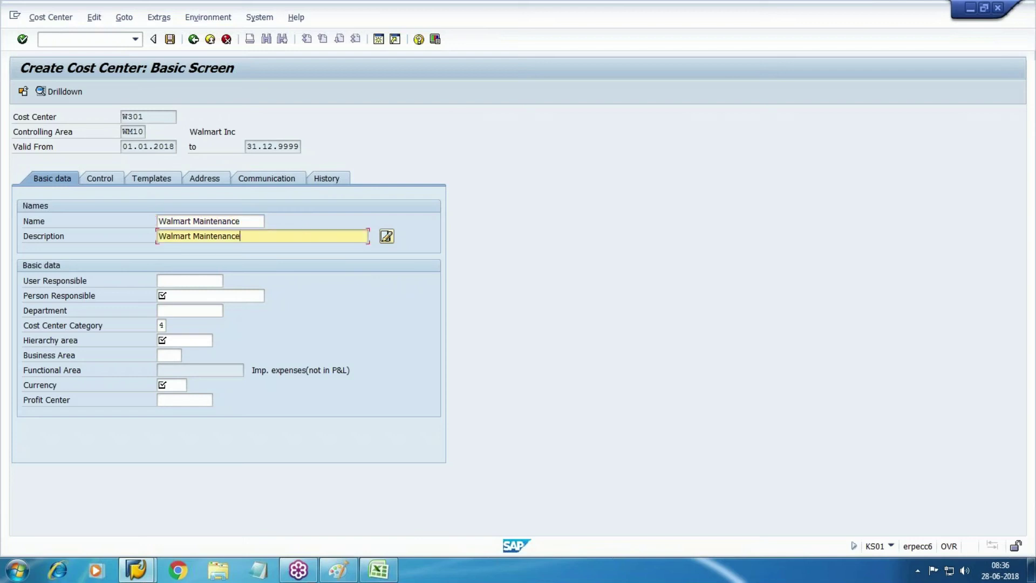
pyautogui.press('Tab')
pyautogui.press('Tab')
pyautogui.write('abc')
# Set the cost center category to 2 and the hierarchy area to W300.
pyautogui.press('Tab')
pyautogui.press('Tab')
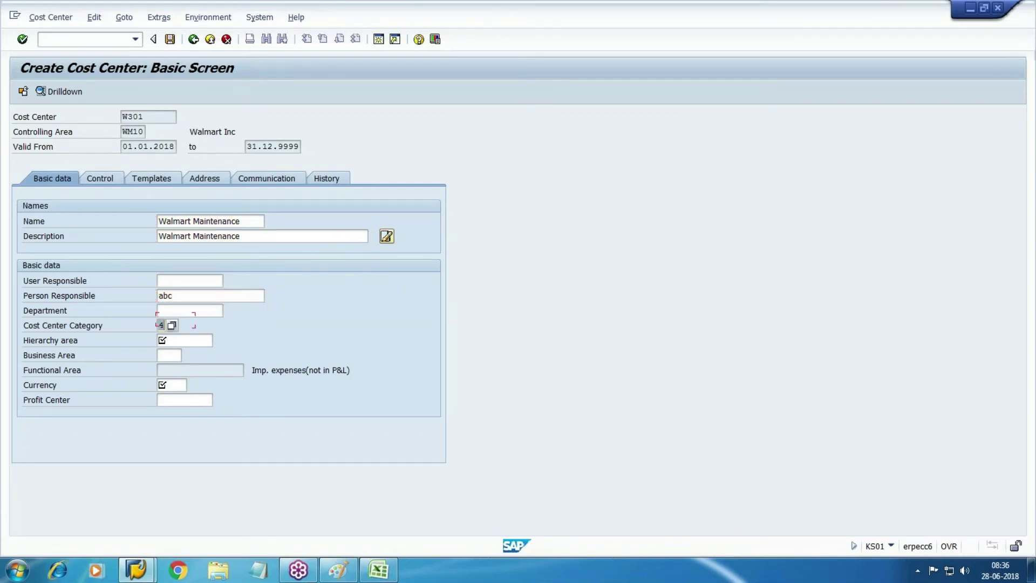
pyautogui.press('F4')
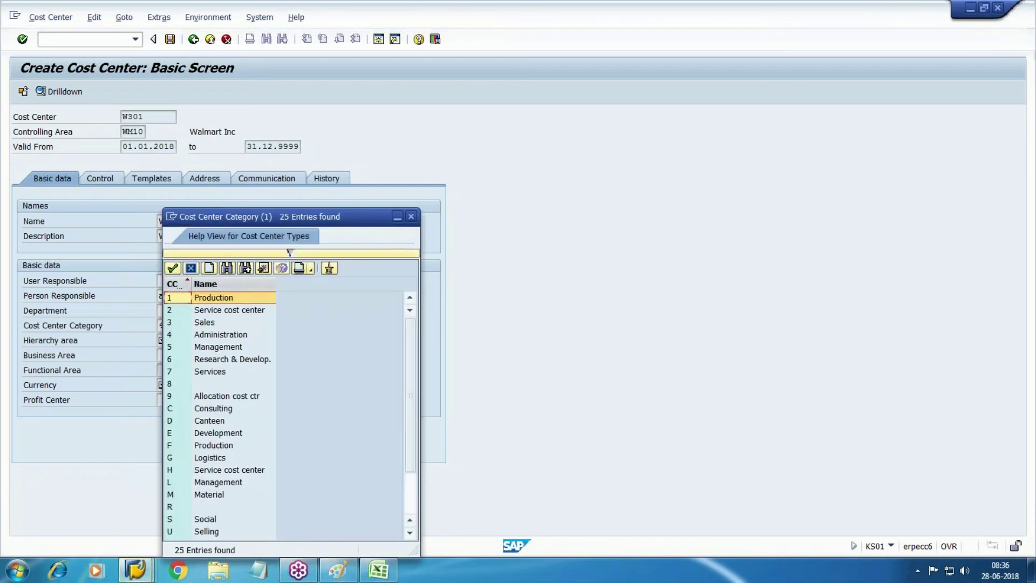
pyautogui.press('Down')
pyautogui.press('Escape')
pyautogui.press('Tab')
pyautogui.write('2')
pyautogui.press('Tab')
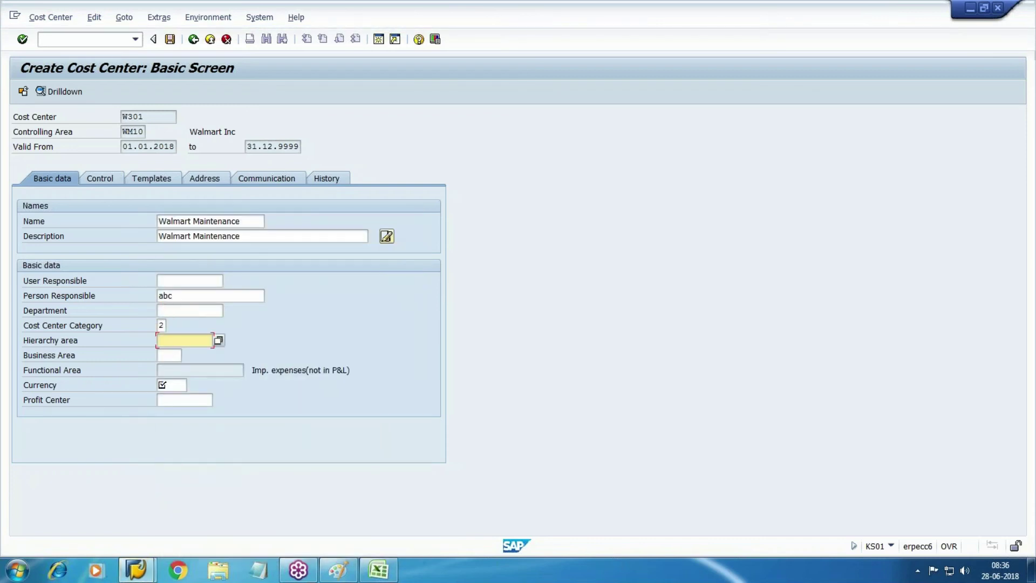
pyautogui.press('F4')
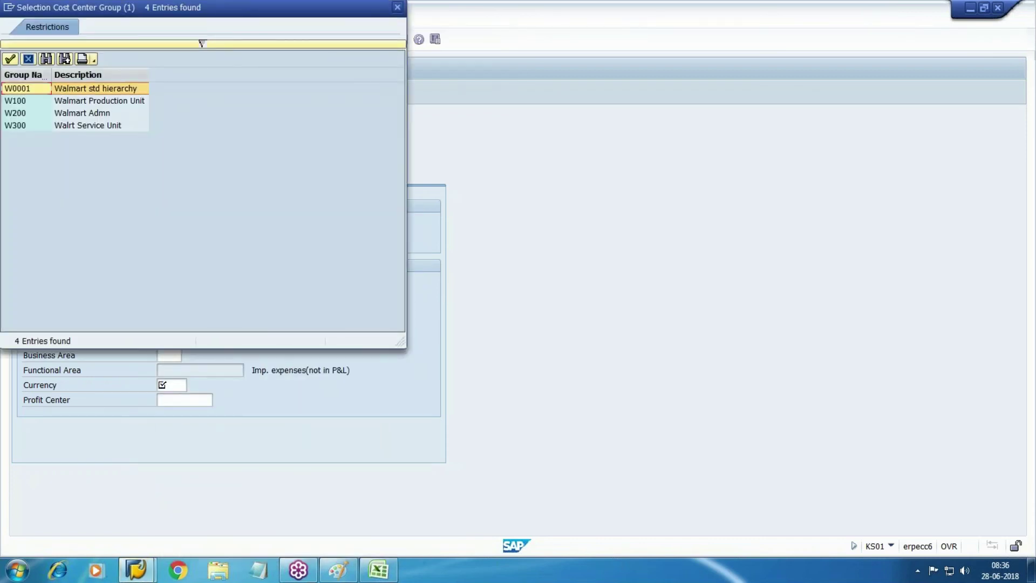
pyautogui.press('Down')
# Set business area UN1 and currency USD, then save cost center W301.
pyautogui.press('Down')
pyautogui.press('Down')
pyautogui.press('Return')
pyautogui.press('Tab')
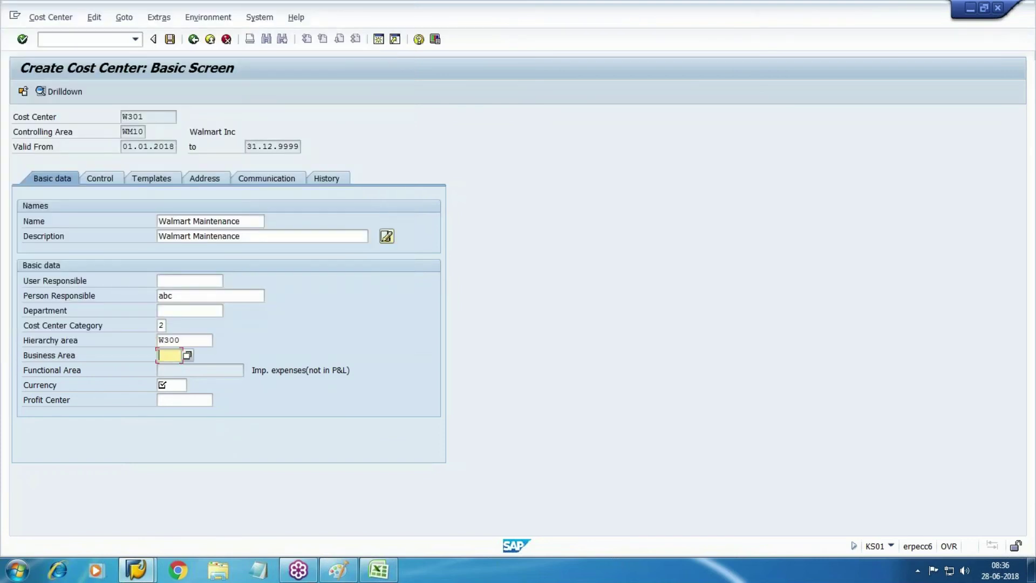
pyautogui.write('u n')
pyautogui.press('Down')
pyautogui.press('Down')
pyautogui.press('Return')
pyautogui.press('Tab')
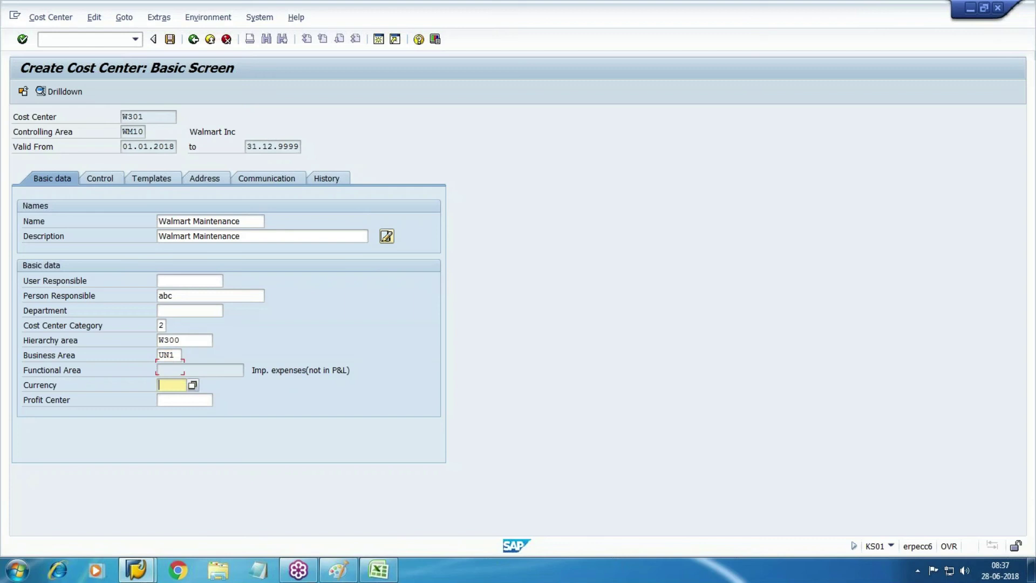
pyautogui.write('USD')
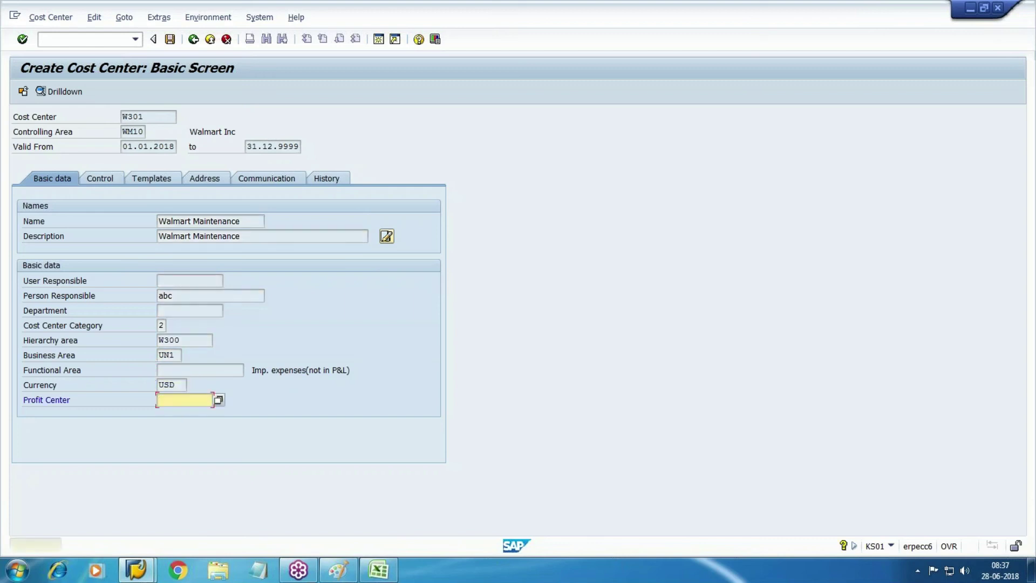
pyautogui.press('Return')
pyautogui.hotkey('ctrl', 's')
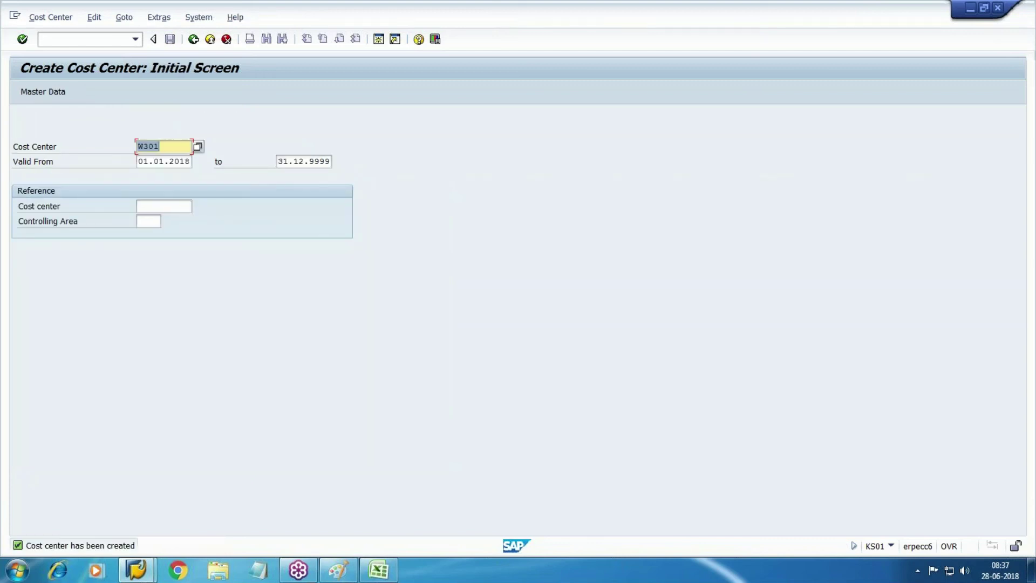
# Leave KS01 and launch OKENN – Display from the Standard Hierarchy folder in Easy Access.
pyautogui.click(210, 40)
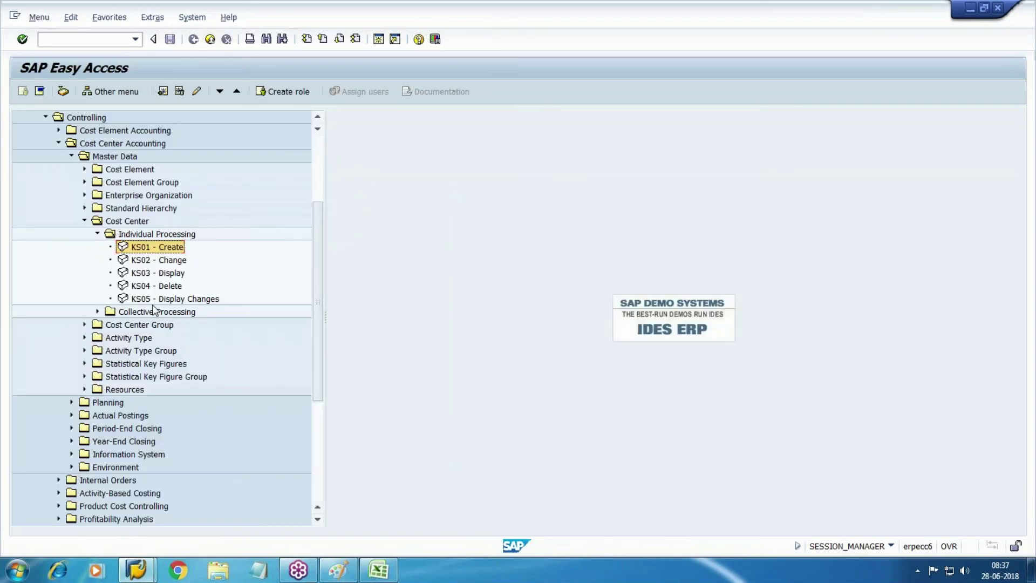
pyautogui.click(97, 234)
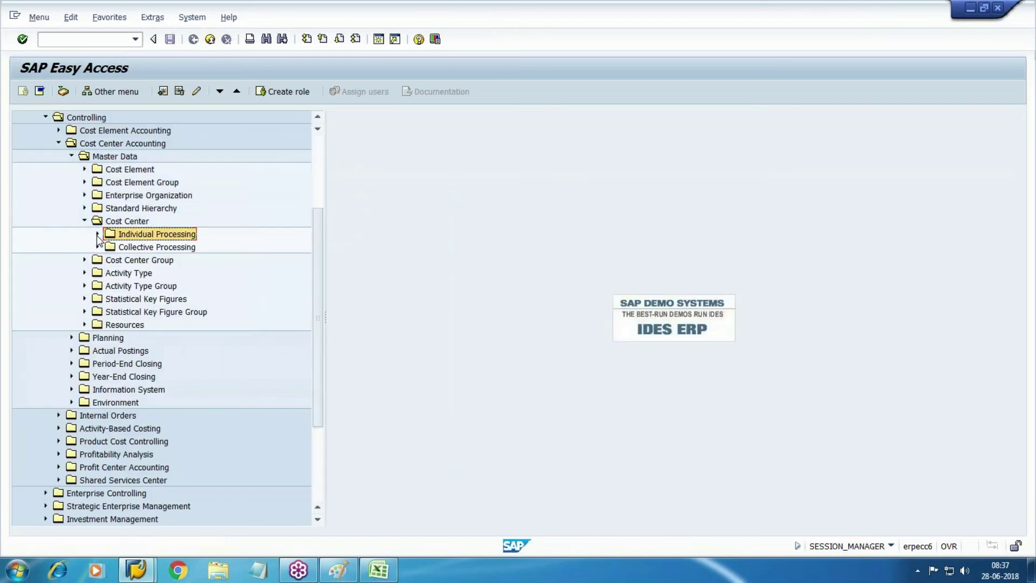
pyautogui.click(85, 208)
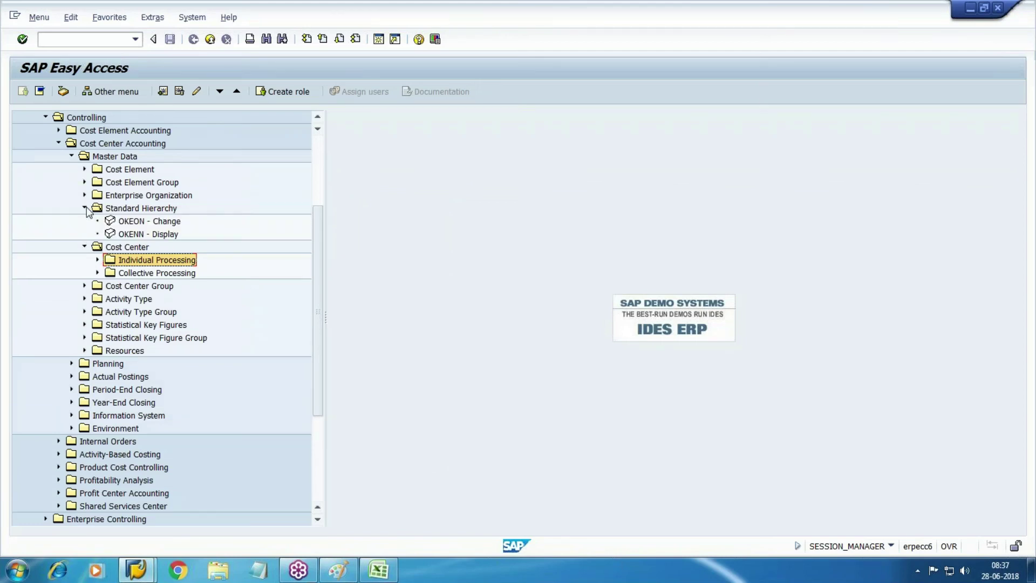
pyautogui.click(149, 234)
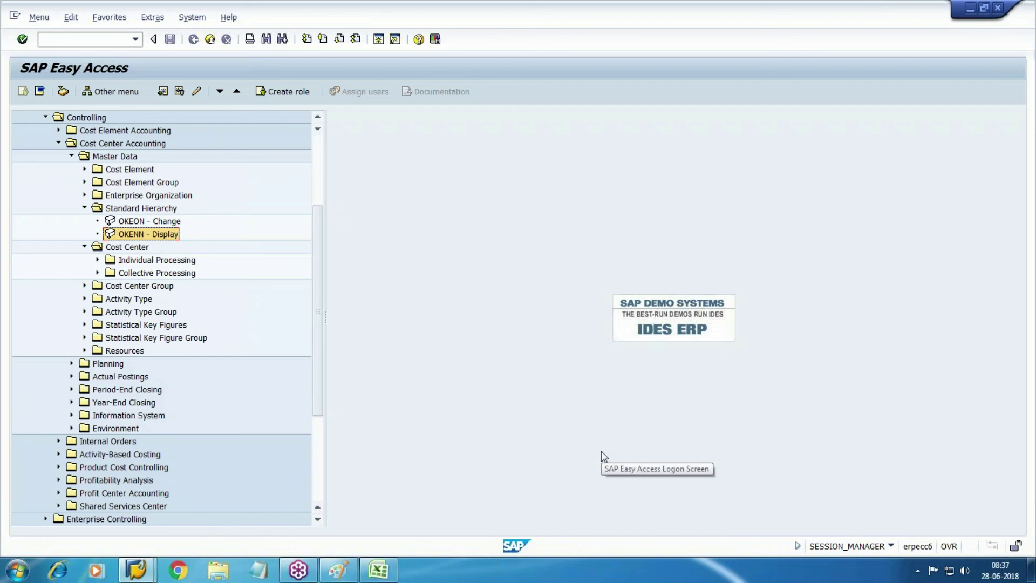
pyautogui.press('Up')
pyautogui.press('Down')
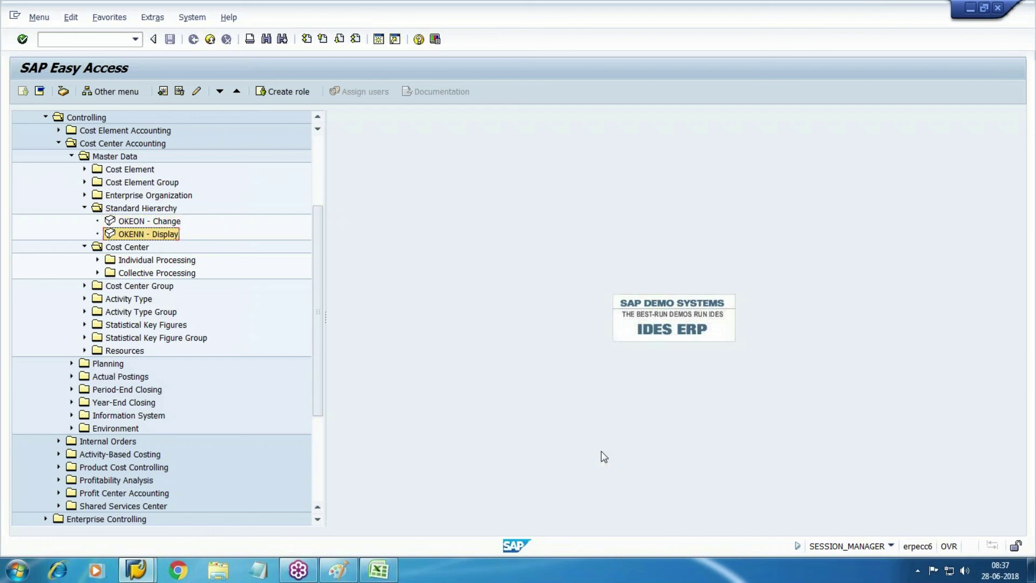
pyautogui.press('Return')
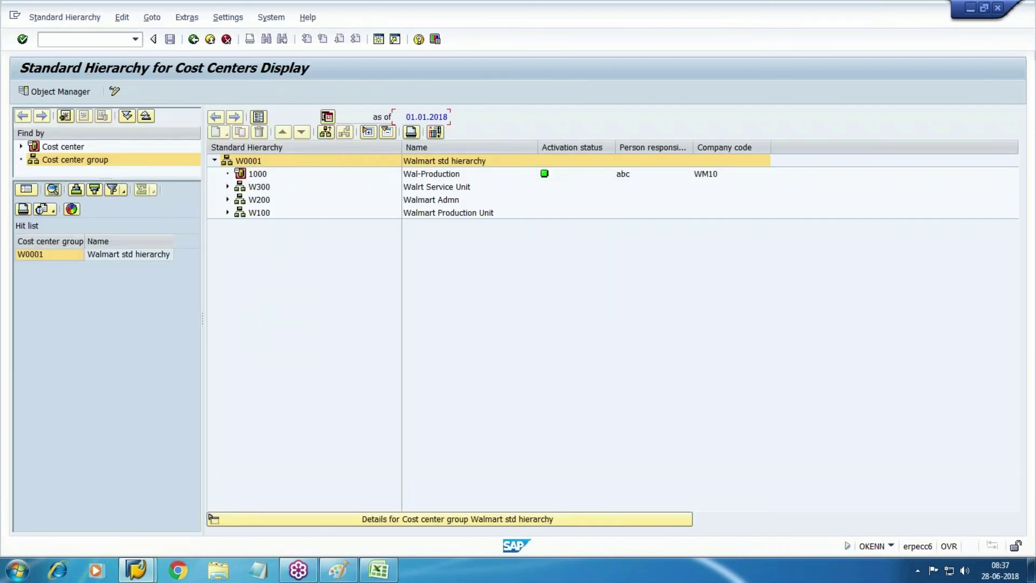
pyautogui.click(228, 213)
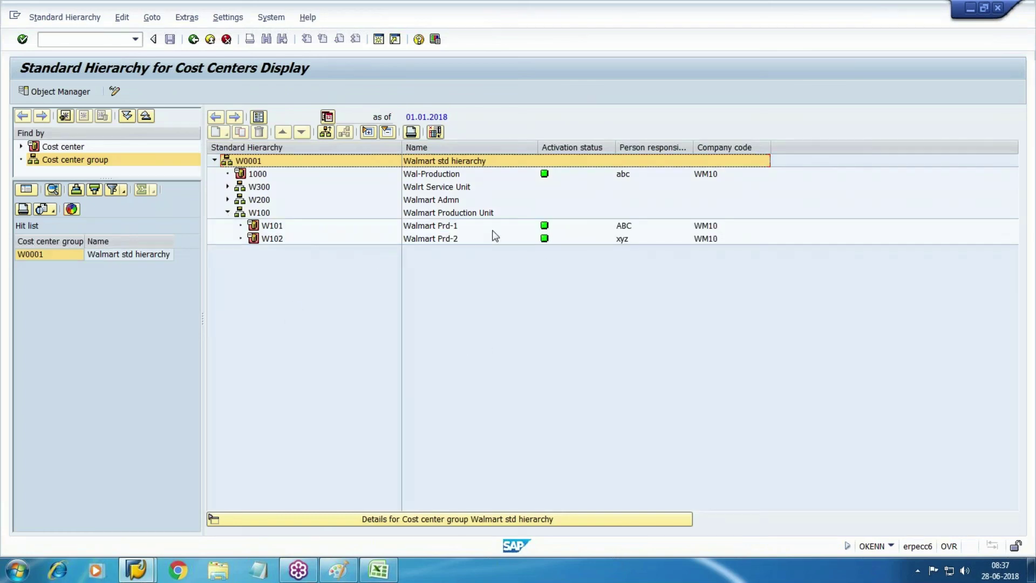
pyautogui.click(228, 212)
pyautogui.click(228, 200)
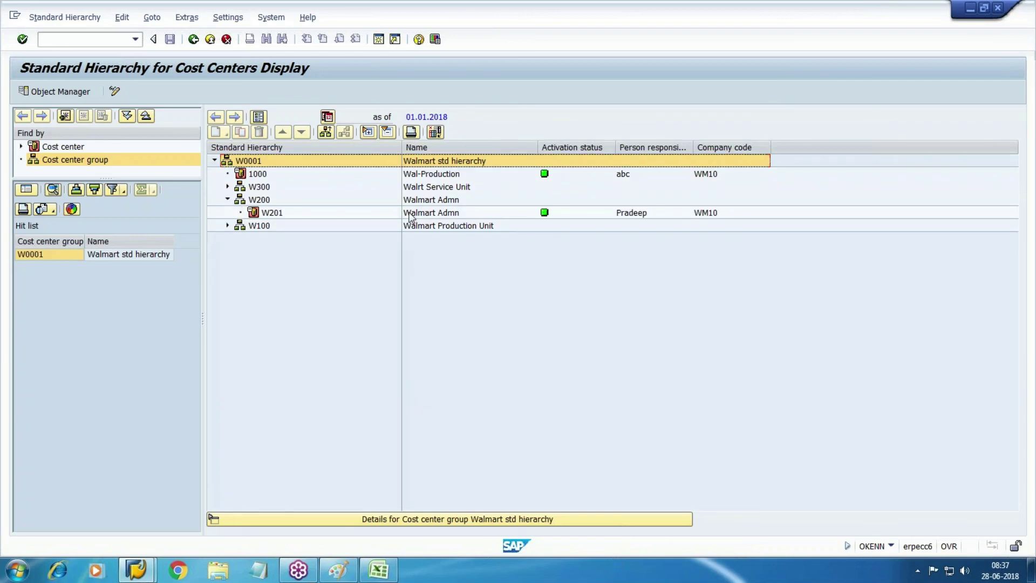
pyautogui.click(228, 200)
pyautogui.click(227, 187)
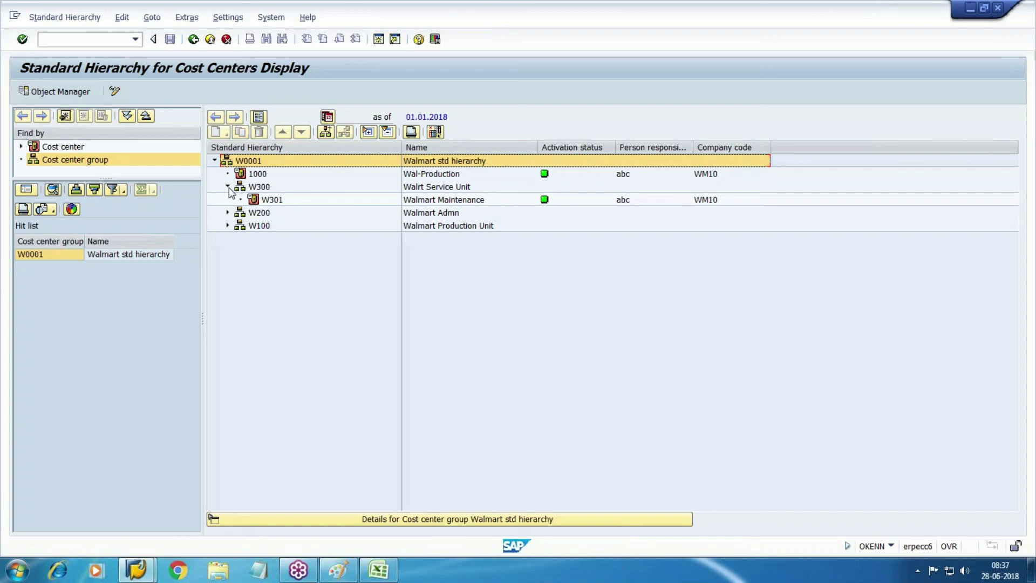
pyautogui.click(228, 187)
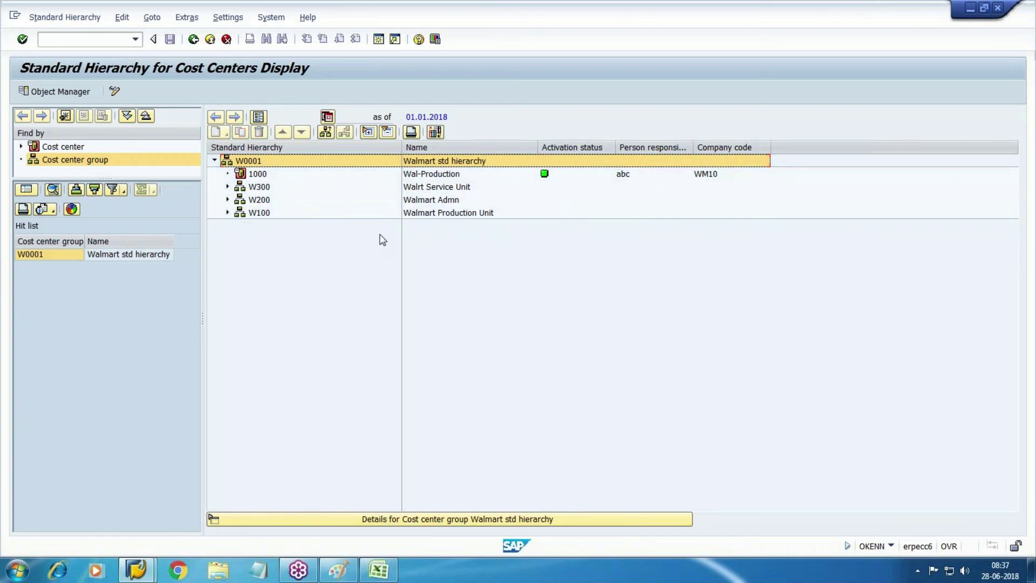